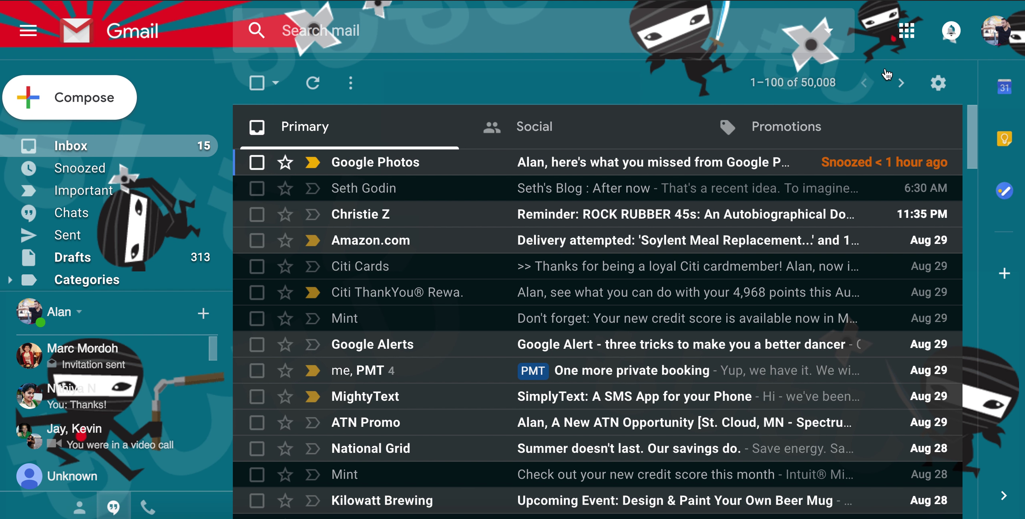
- Change the Inbox type setting to Priority Inbox and save the settings
click(940, 85)
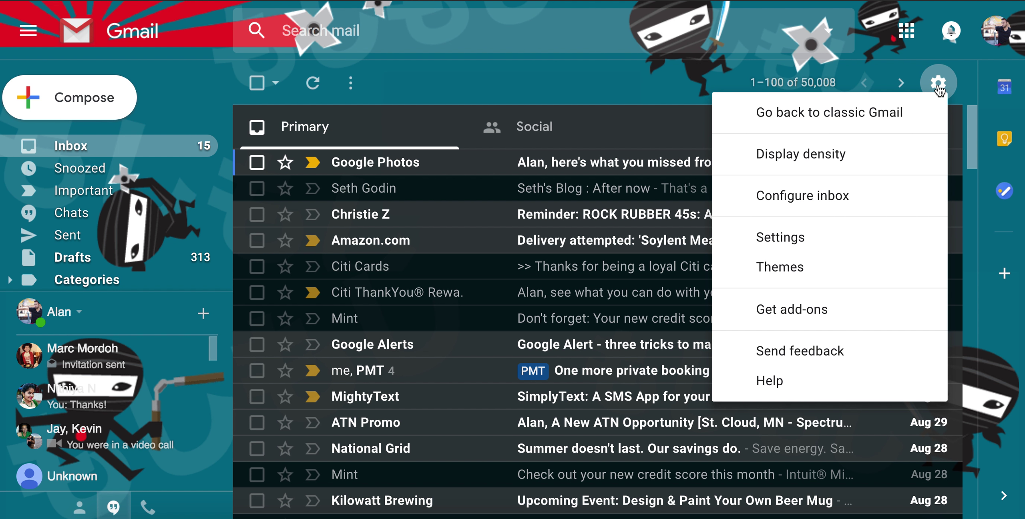
click(813, 236)
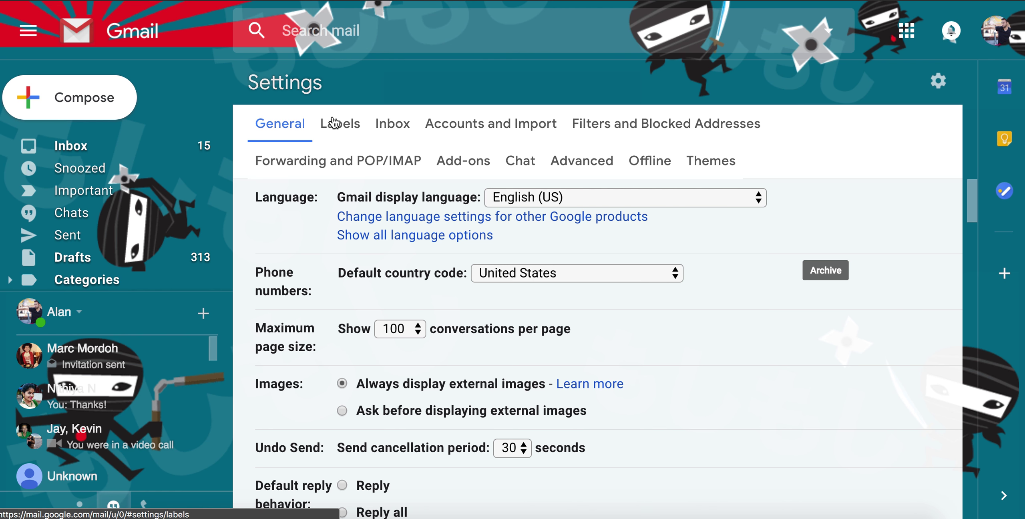
click(382, 125)
scroll(671, 263, down, 2)
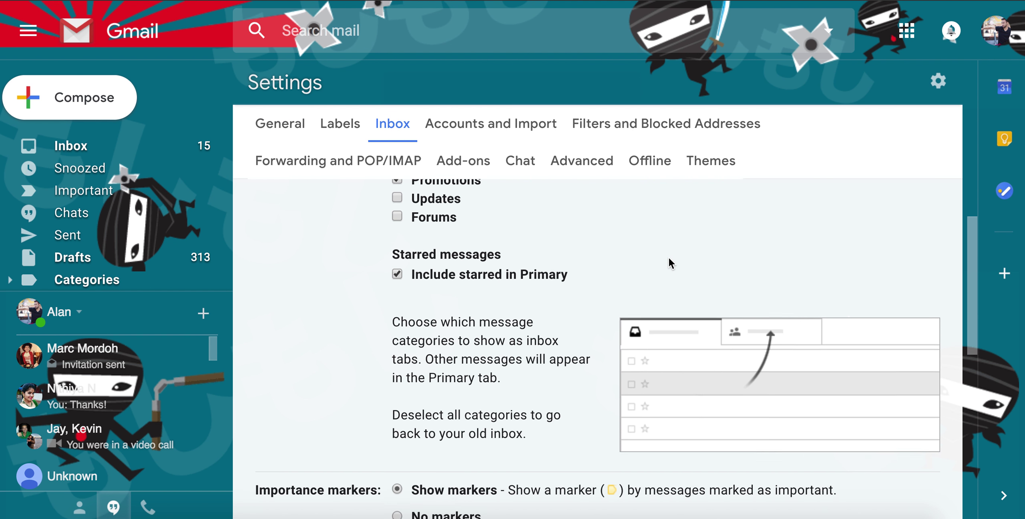
scroll(670, 261, up, 2)
click(496, 198)
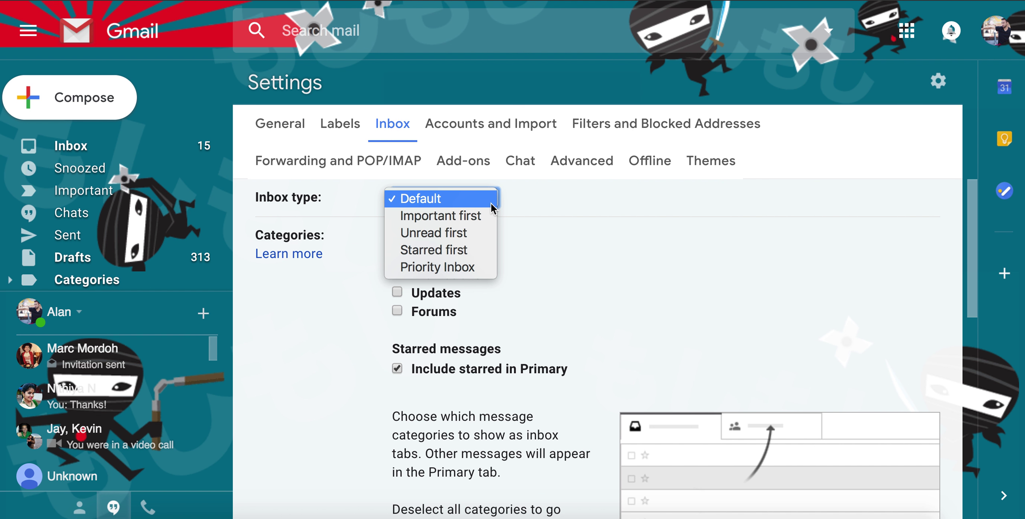
click(470, 266)
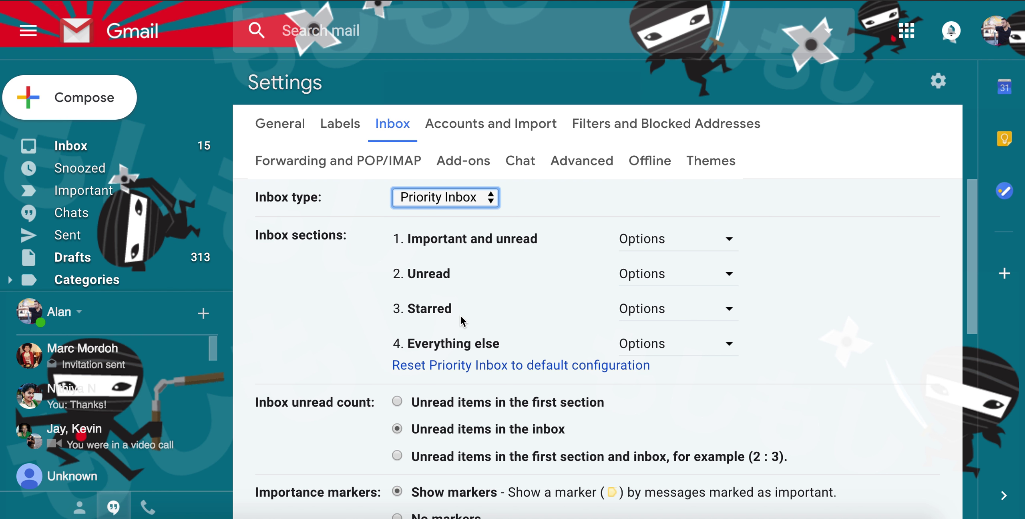
click(677, 240)
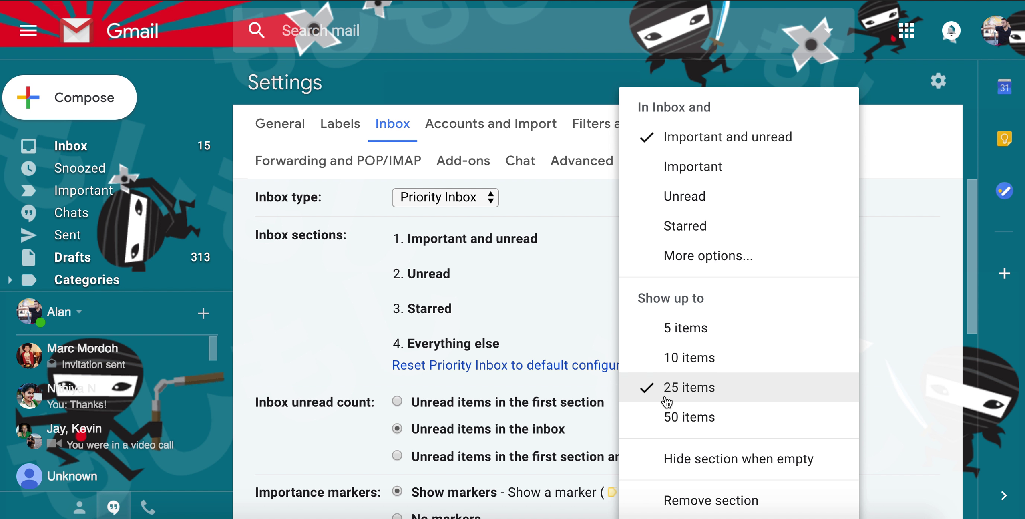
click(928, 309)
scroll(851, 298, down, 5)
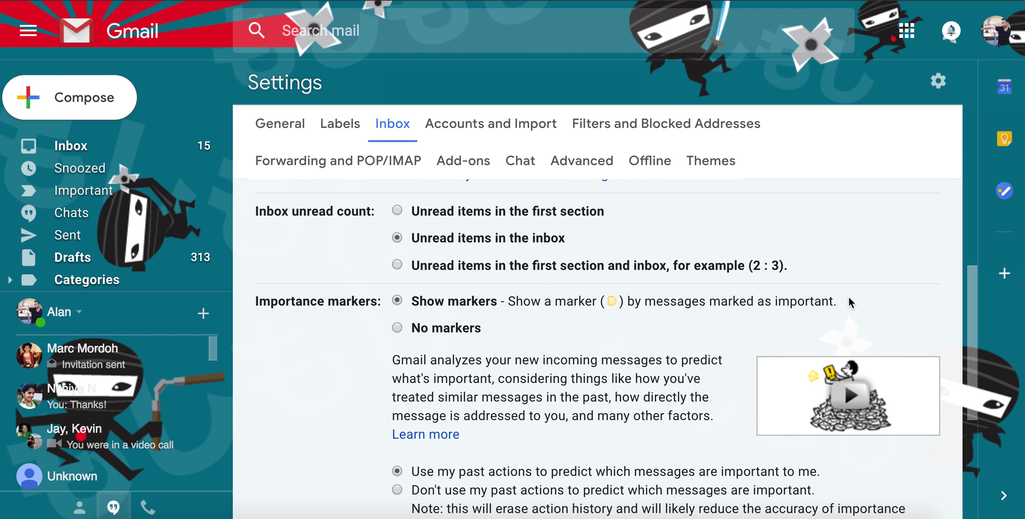
scroll(625, 306, down, 5)
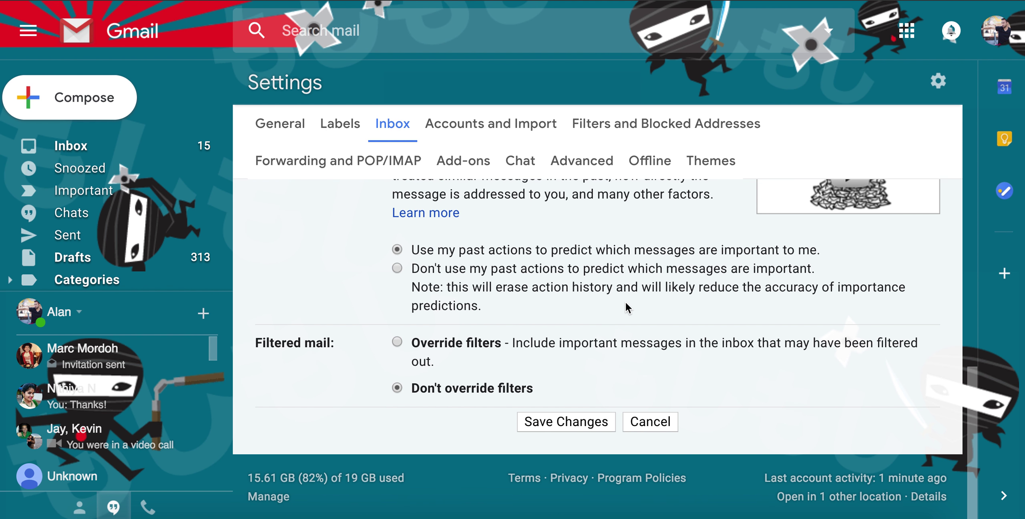
click(550, 426)
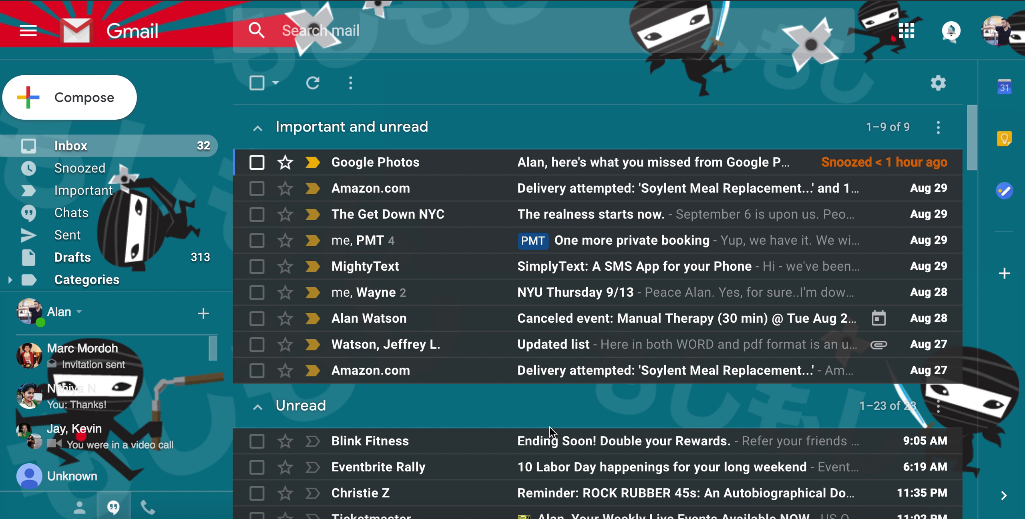
- Mark The Get Down NYC conversation as not important, leaving 8 in Important and unread
click(313, 215)
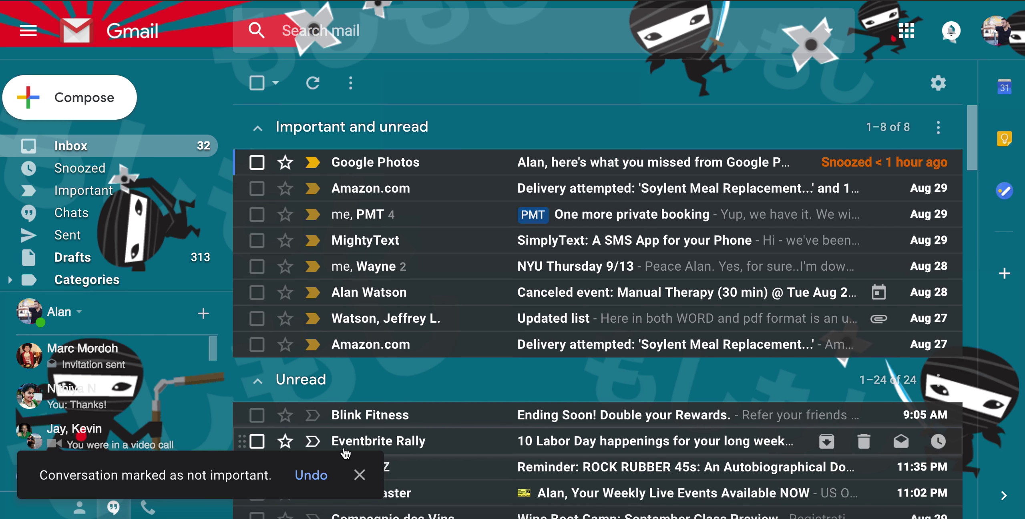
scroll(475, 419, down, 5)
scroll(475, 418, up, 5)
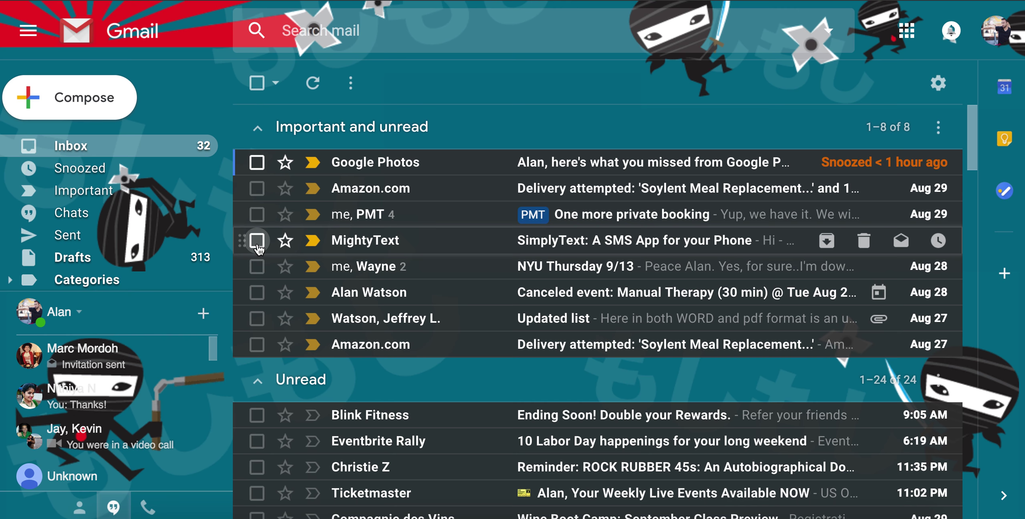
- Create a MightyText filter with Delete it, also applied to the 49 existing conversations
click(257, 241)
click(625, 84)
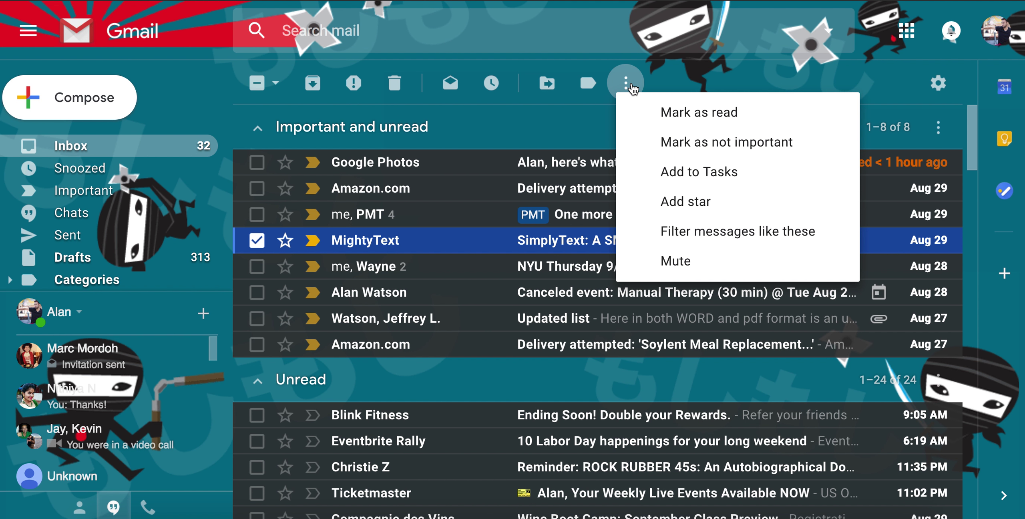
click(657, 231)
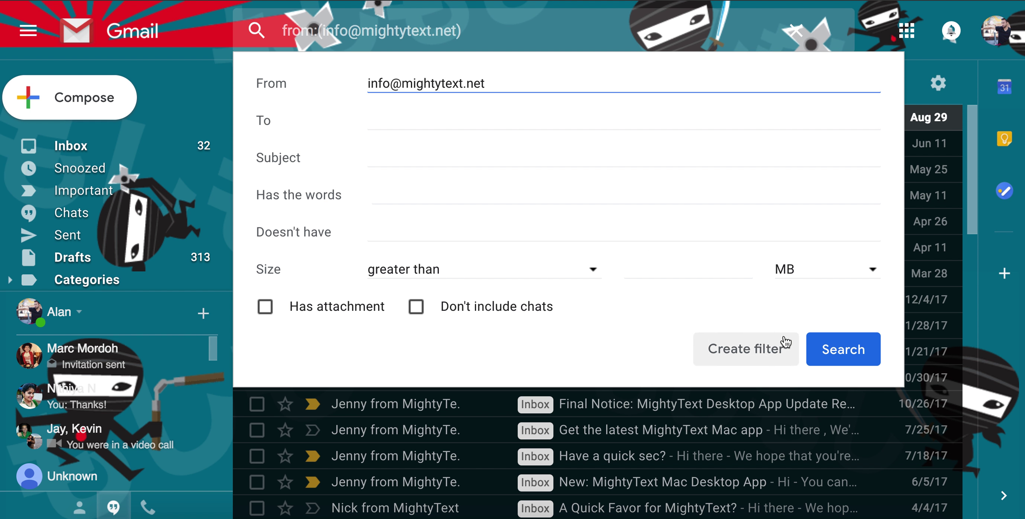
click(766, 357)
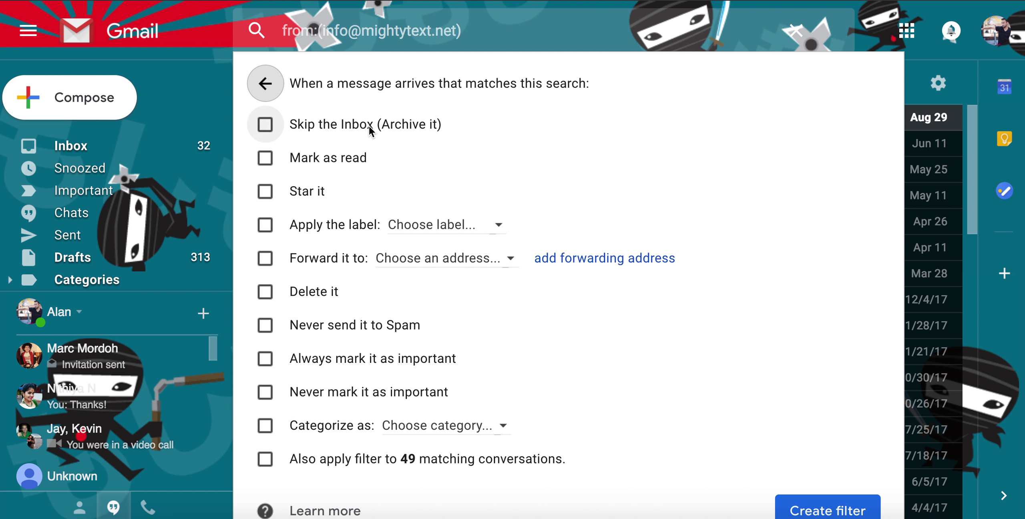
click(265, 158)
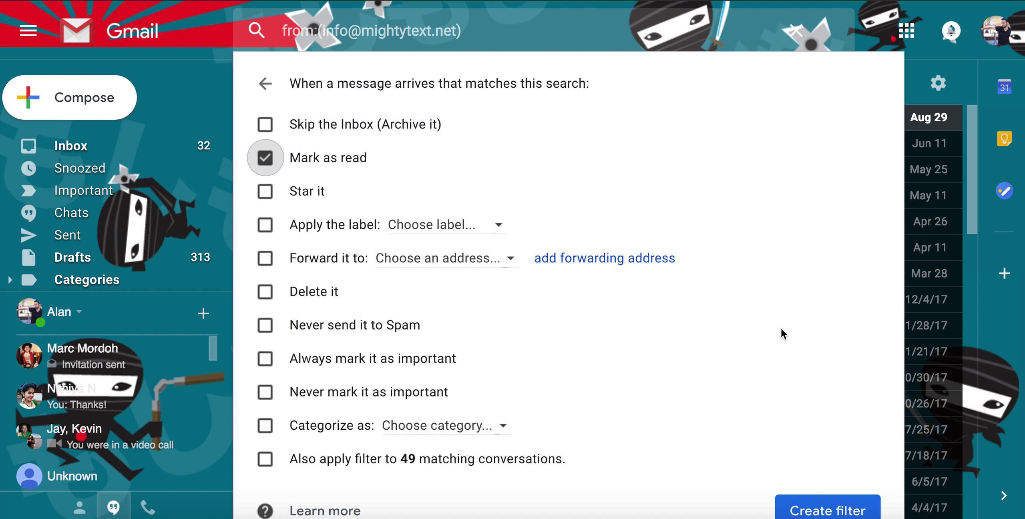
click(265, 292)
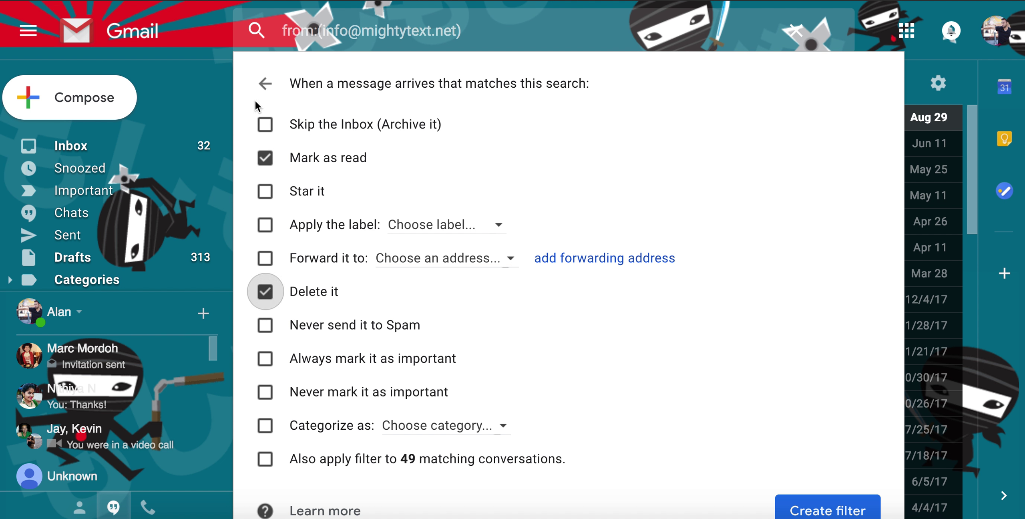
click(265, 157)
click(264, 459)
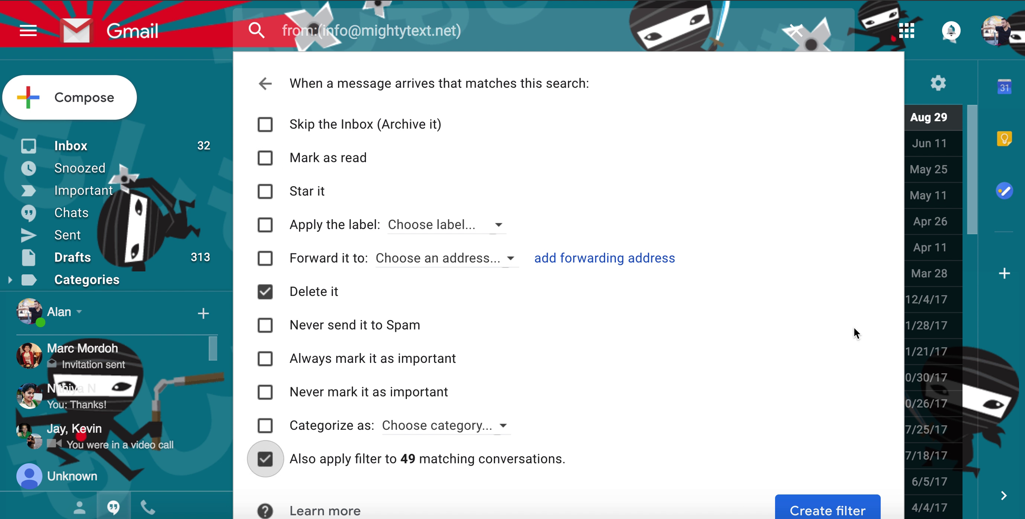
click(828, 505)
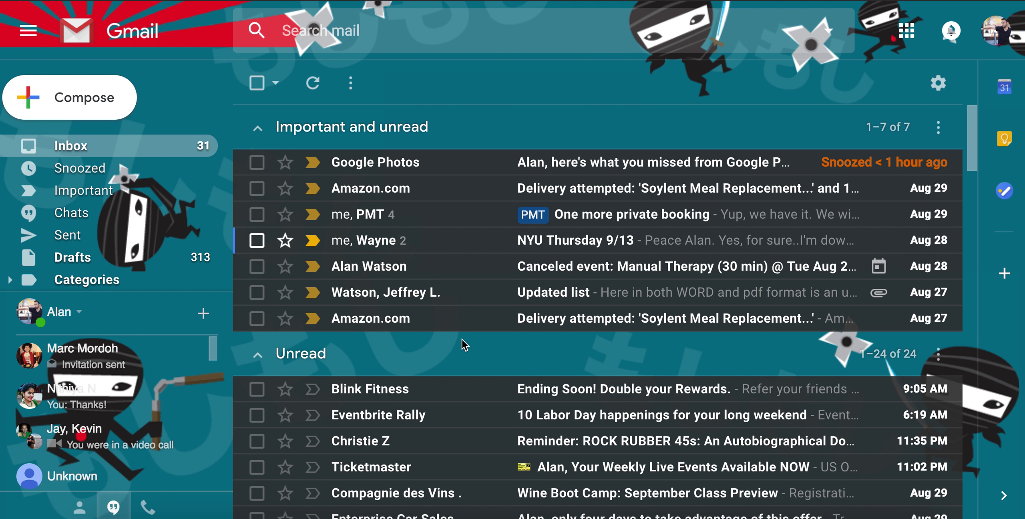
- Snooze the Google Photos and Amazon messages to August 30, 11:00 AM, then snooze until next week
click(257, 163)
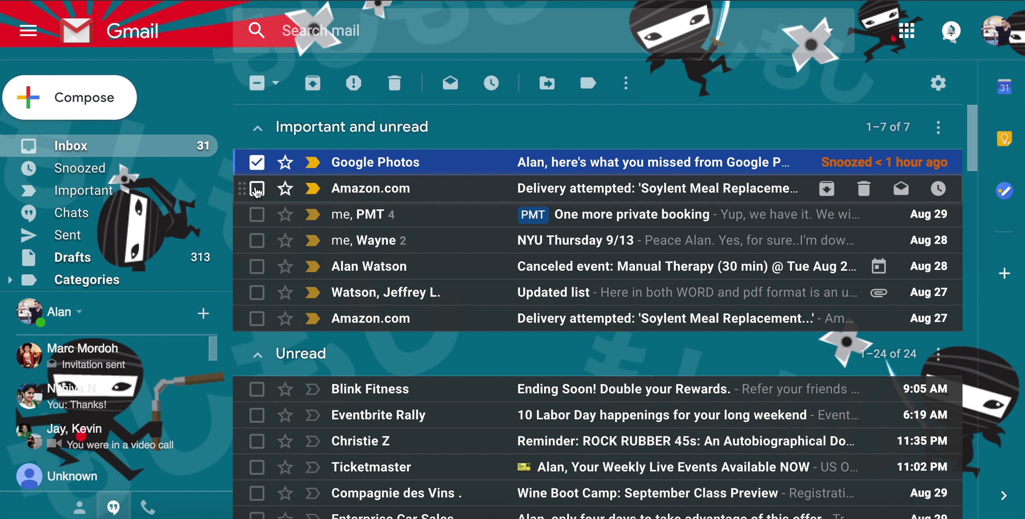
click(256, 188)
click(939, 163)
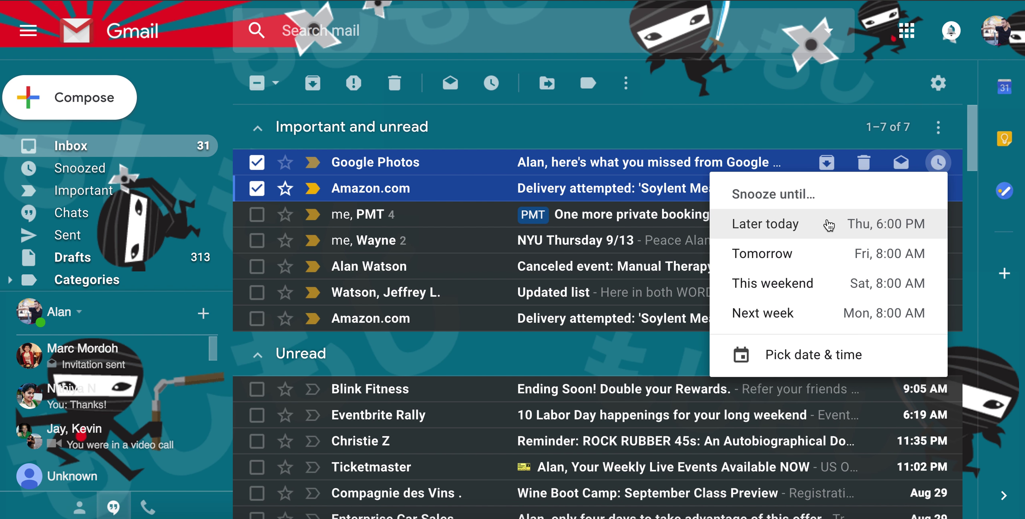
click(824, 355)
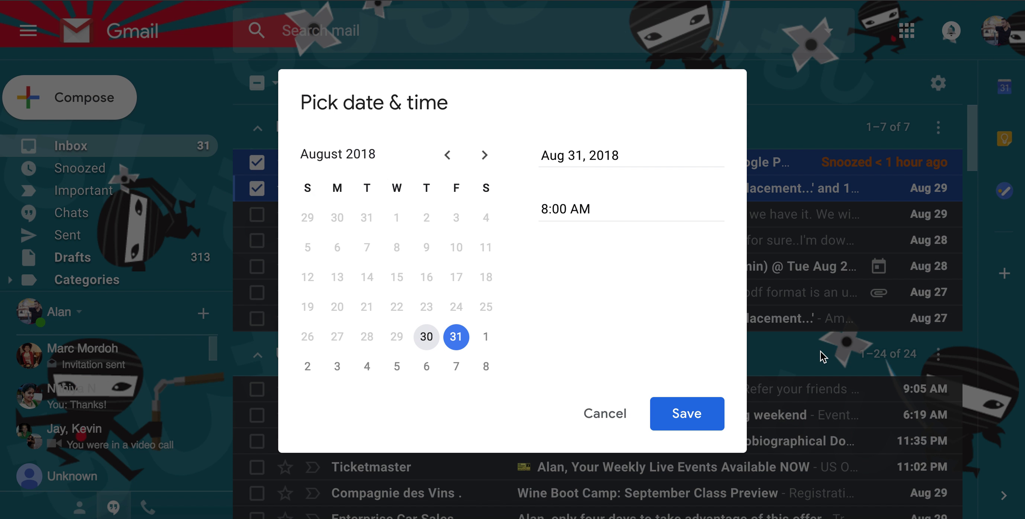
click(427, 339)
click(545, 209)
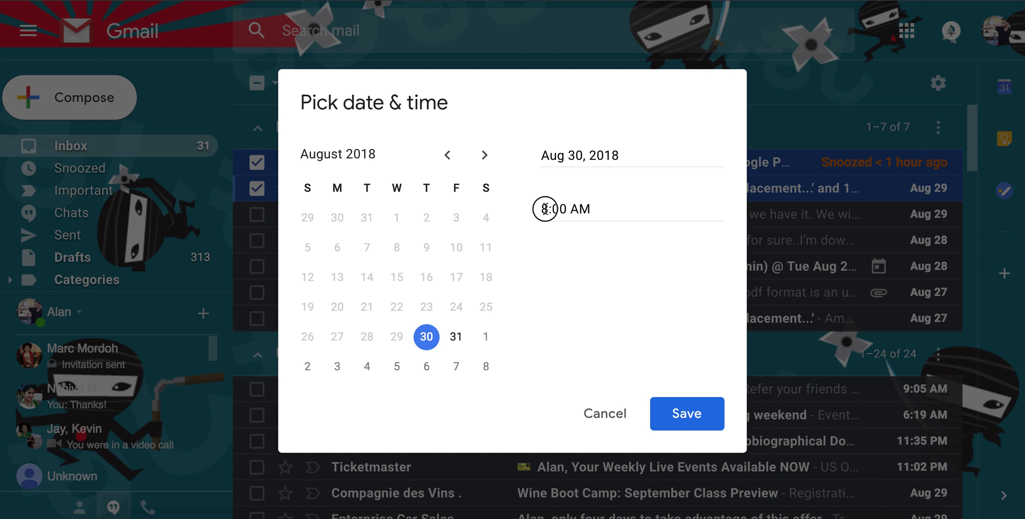
key(BackSpace)
text(11)
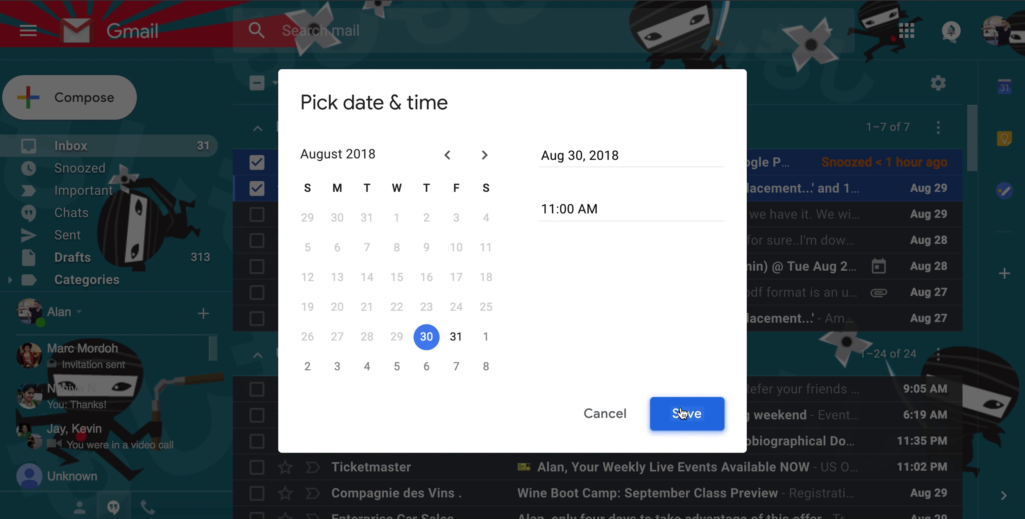
click(680, 413)
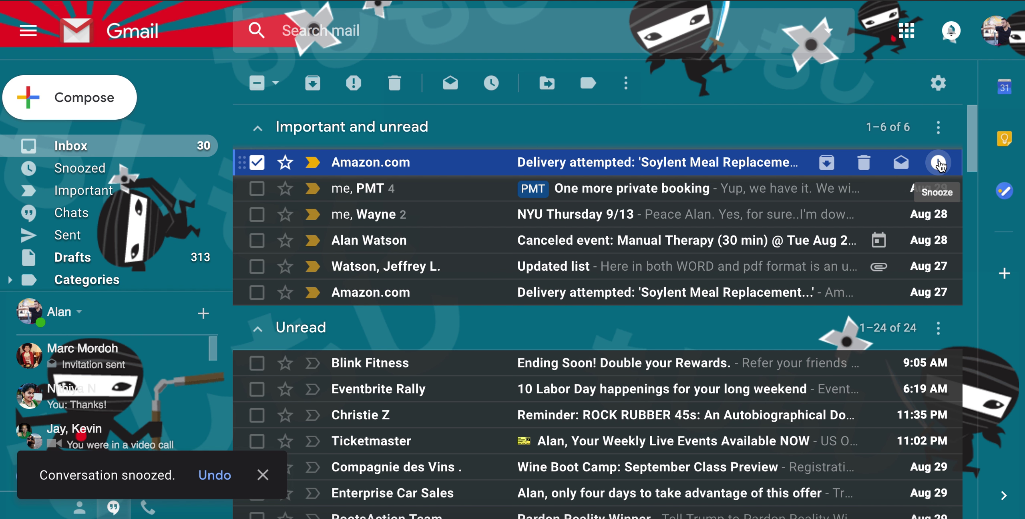
click(491, 83)
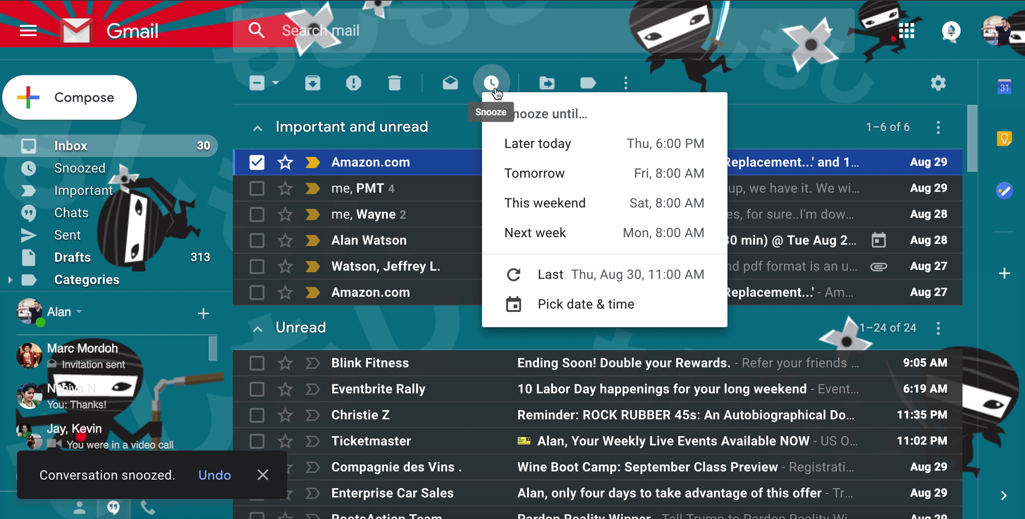
click(576, 242)
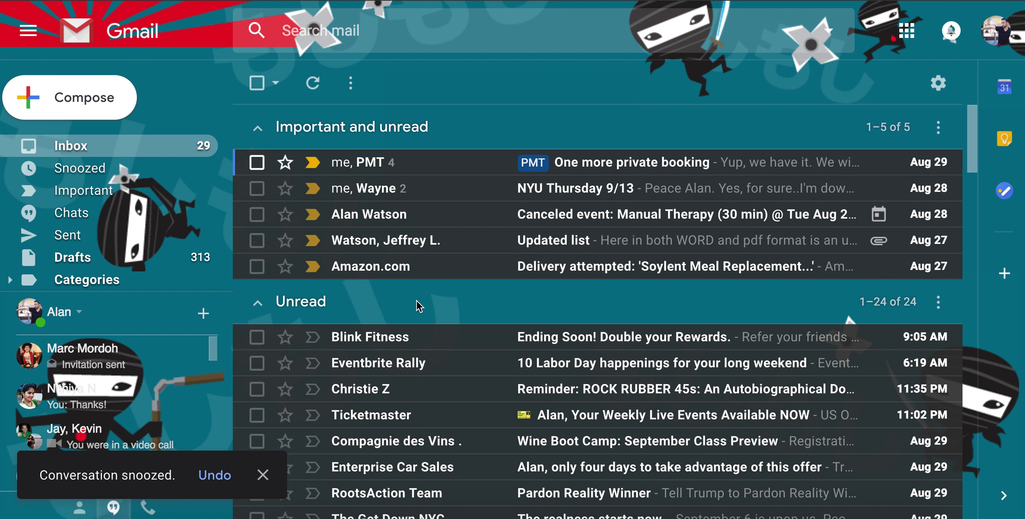
click(938, 83)
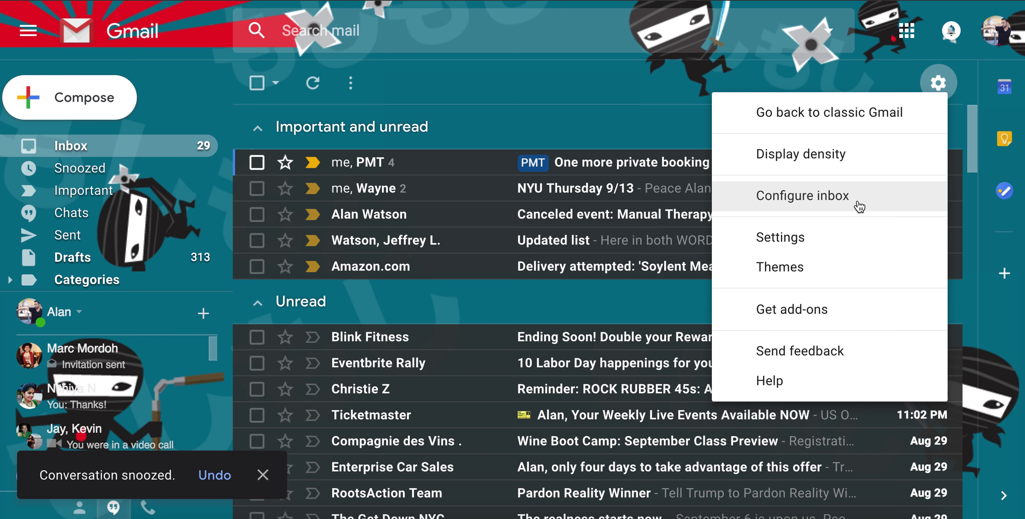
click(820, 242)
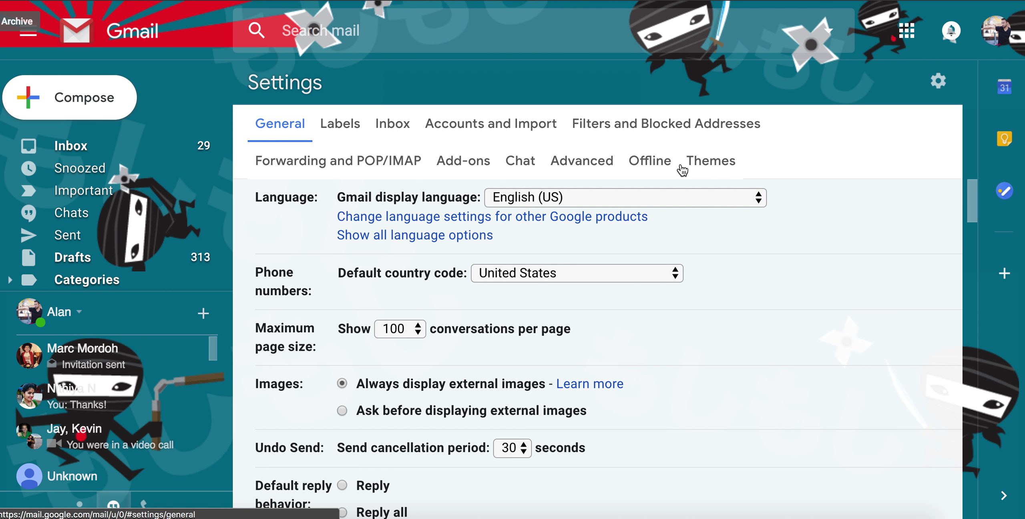
scroll(679, 240, down, 3)
scroll(679, 239, up, 1)
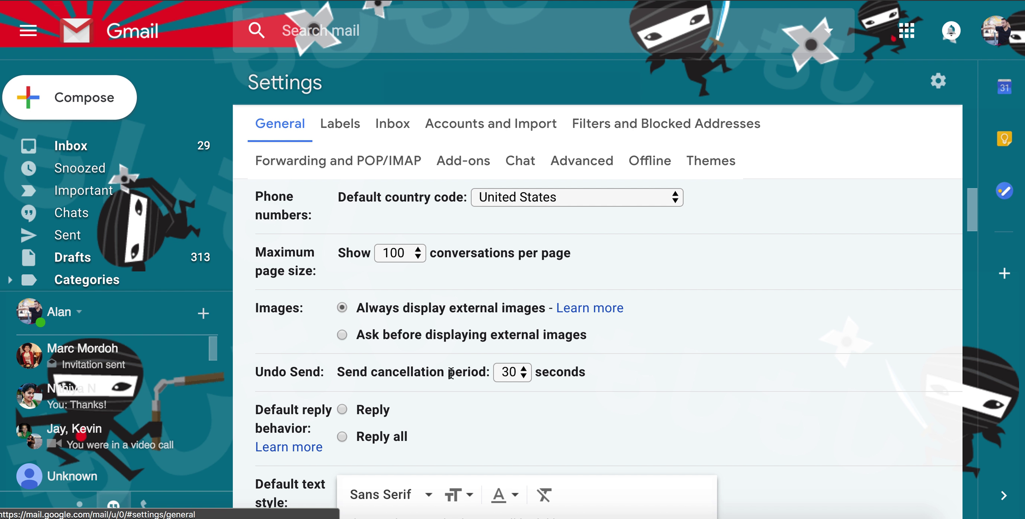
click(524, 373)
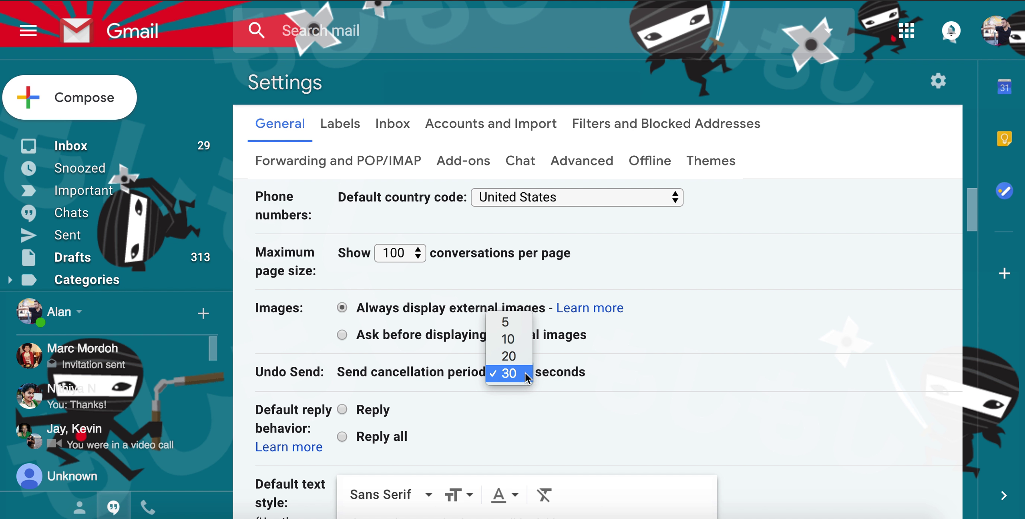
click(524, 375)
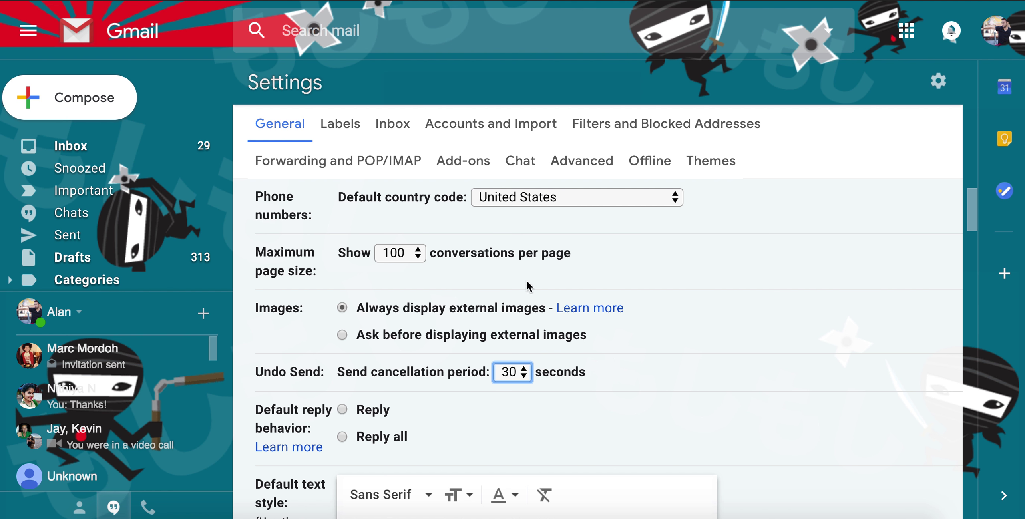
scroll(528, 285, down, 6)
scroll(527, 285, down, 5)
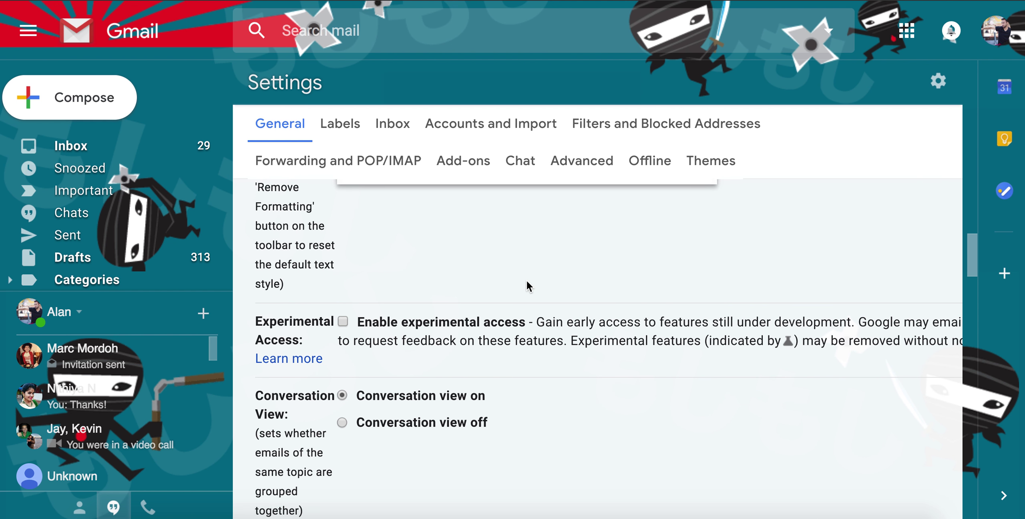
scroll(527, 284, down, 3)
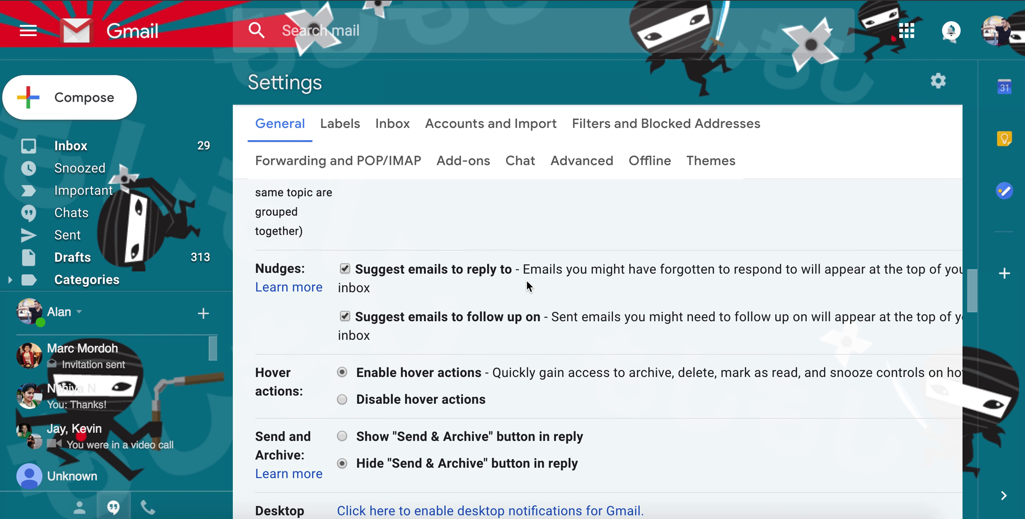
scroll(527, 284, up, 15)
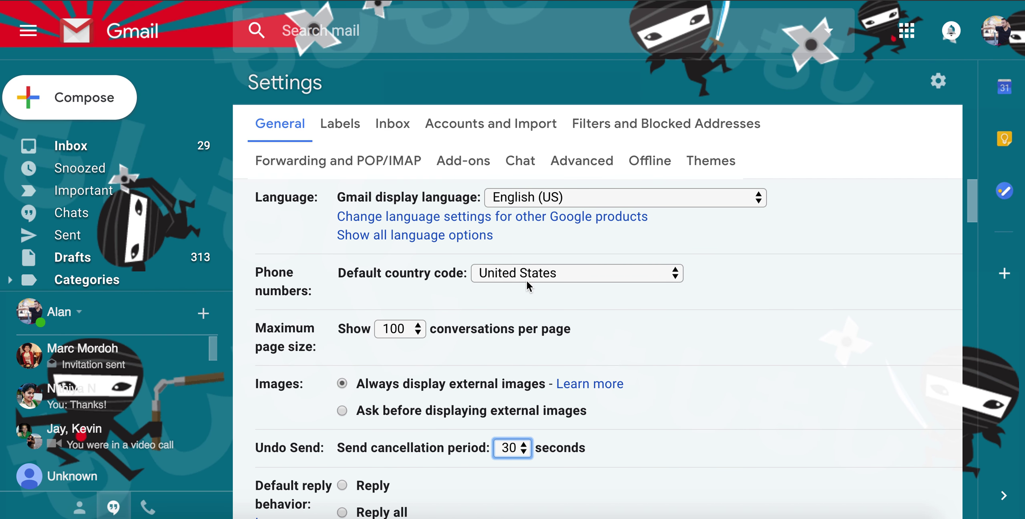
scroll(527, 285, down, 5)
scroll(528, 285, down, 8)
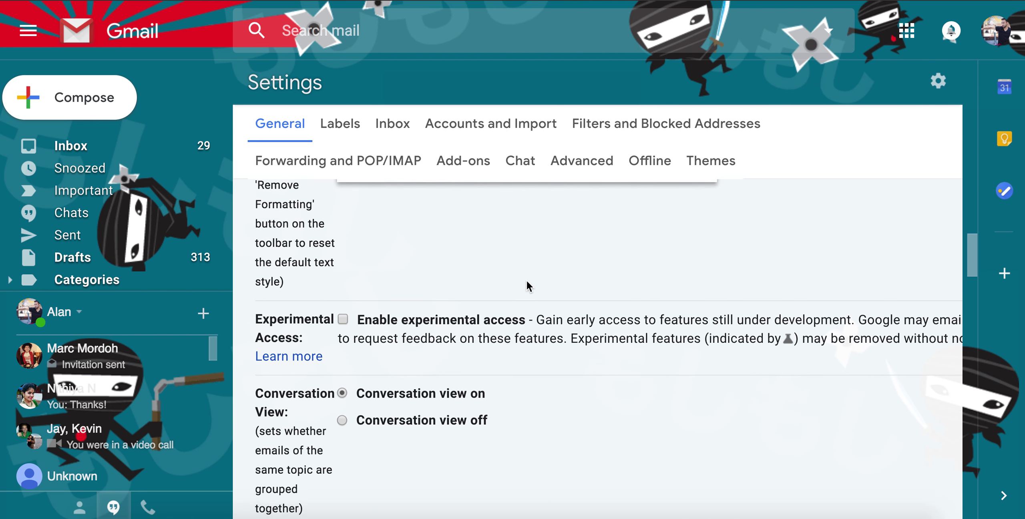
scroll(526, 279, down, 10)
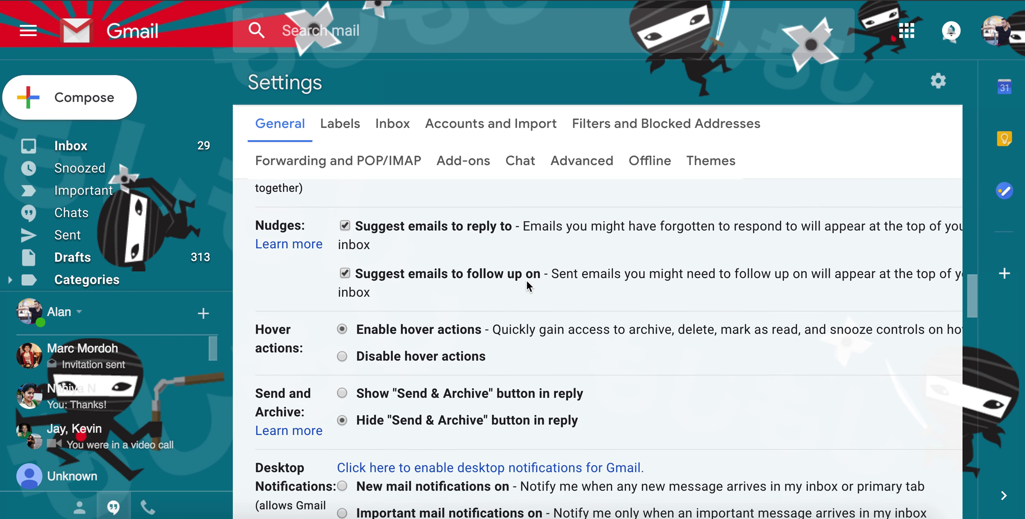
scroll(527, 280, down, 5)
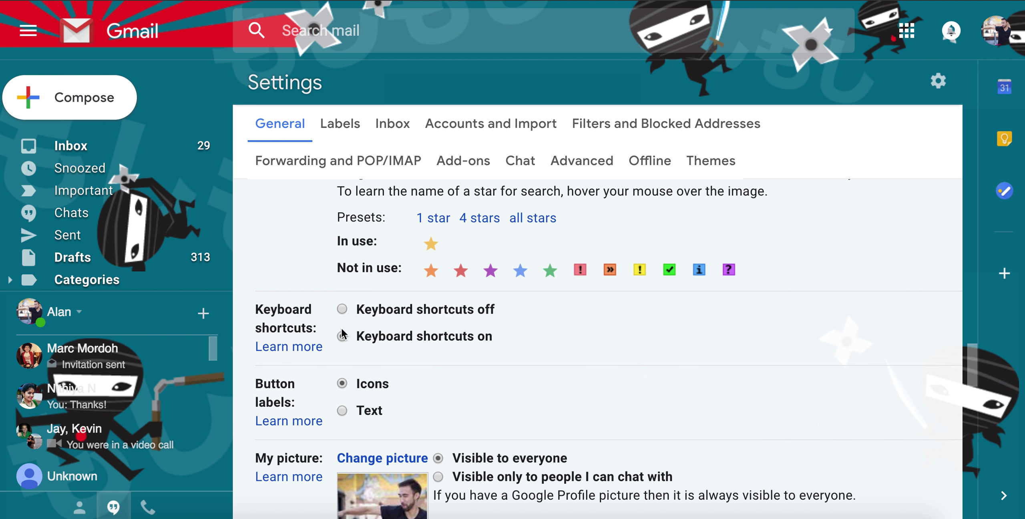
scroll(538, 345, down, 5)
scroll(538, 349, down, 10)
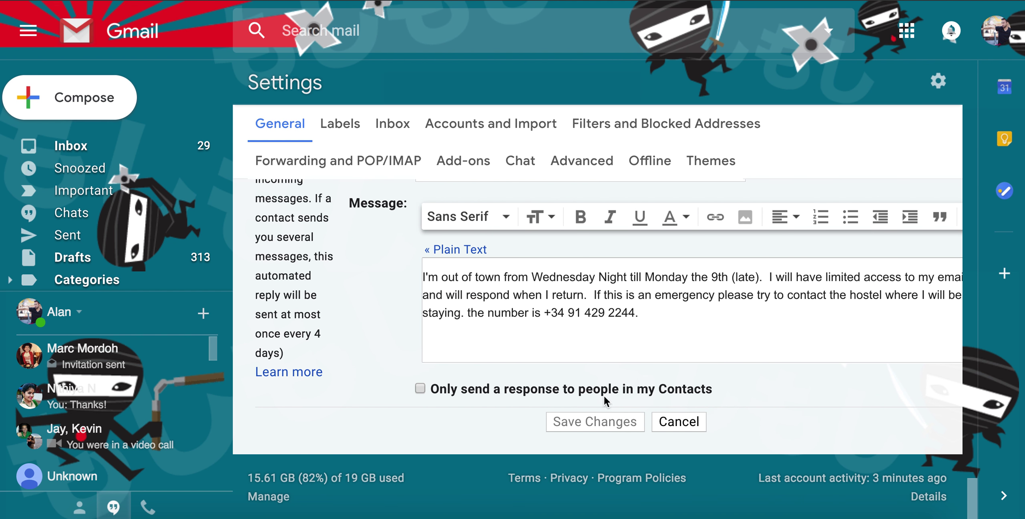
click(675, 429)
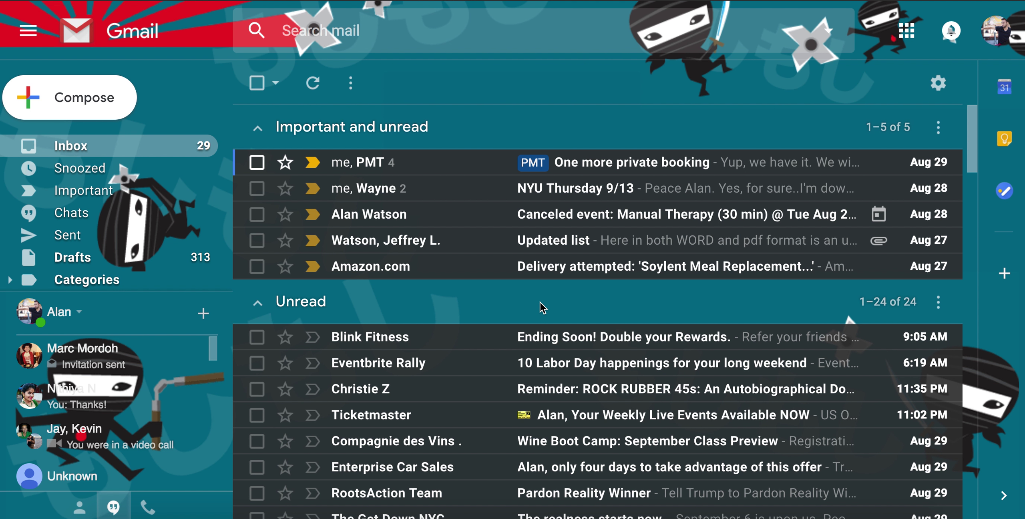
key(shift+slash)
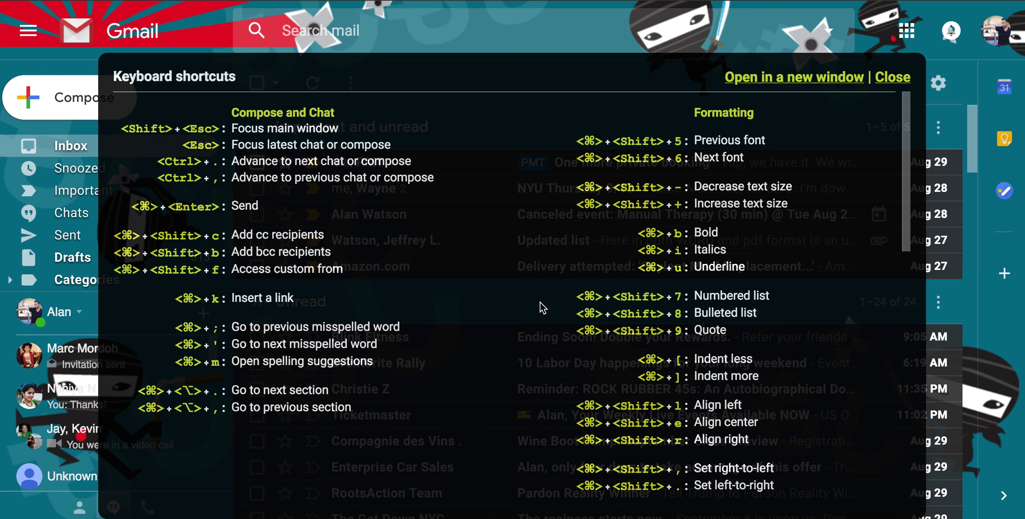
scroll(542, 308, down, 3)
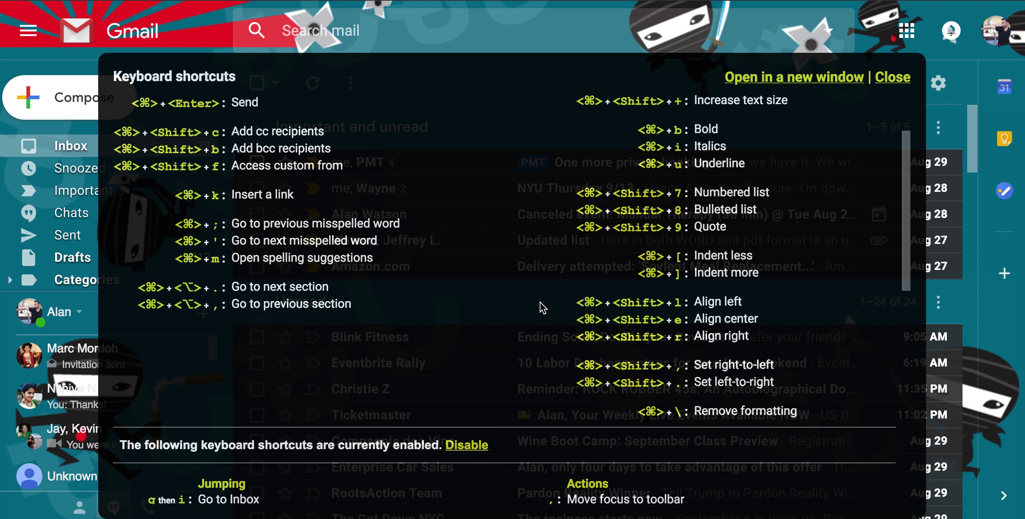
scroll(542, 307, up, 3)
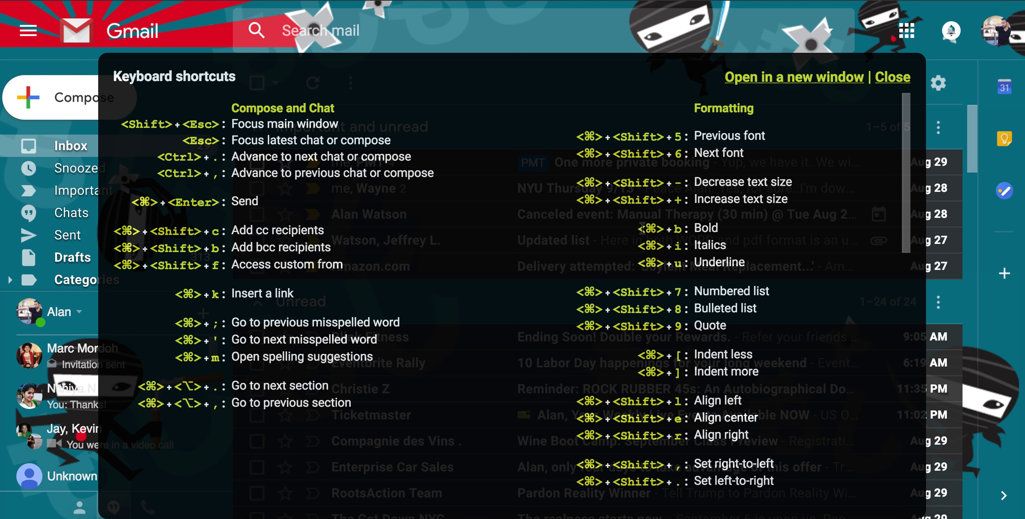
drag(642, 228, 726, 232)
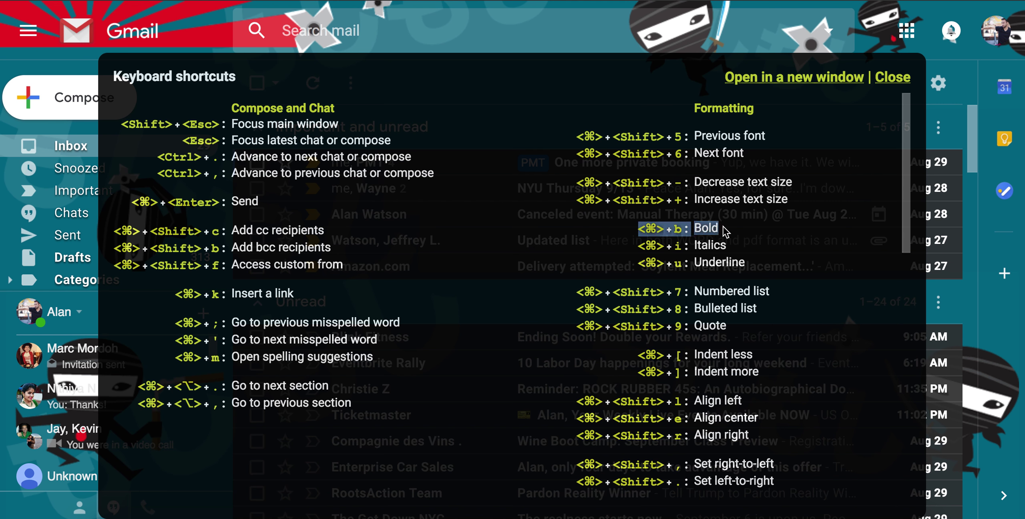
scroll(761, 255, down, 5)
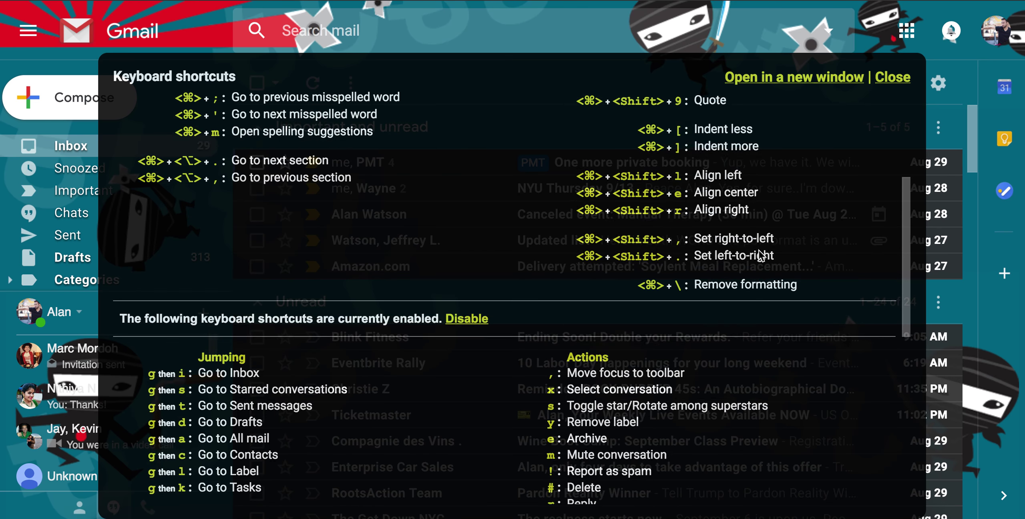
scroll(760, 255, down, 5)
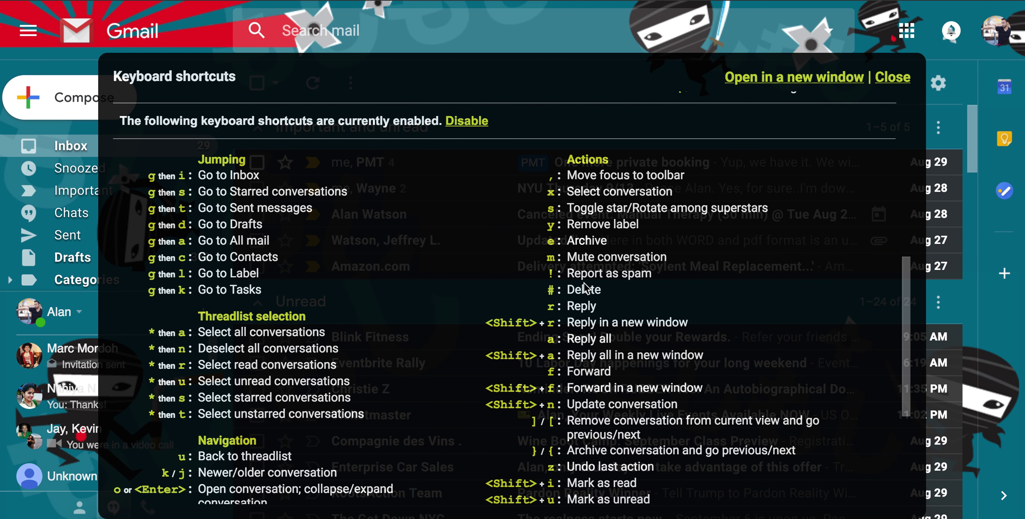
scroll(585, 287, down, 1)
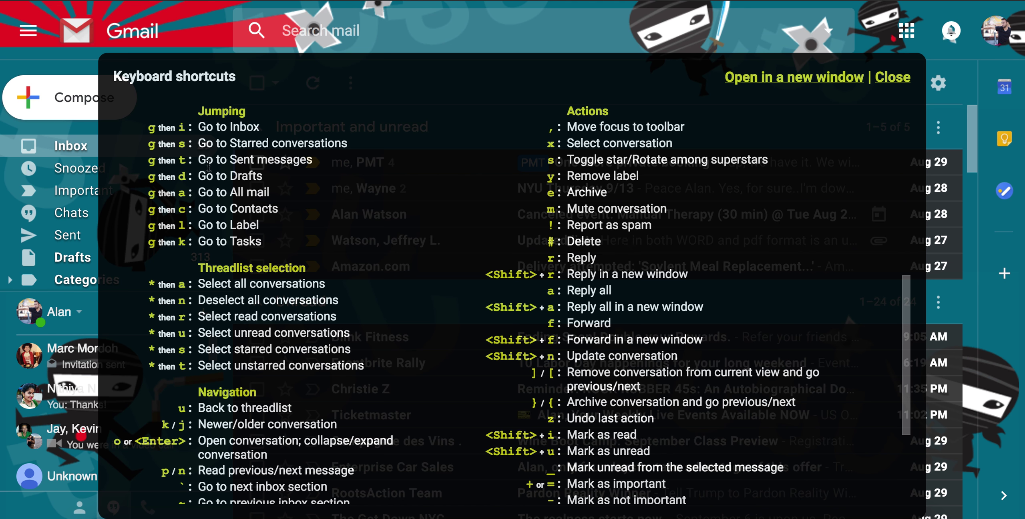
drag(155, 127, 280, 132)
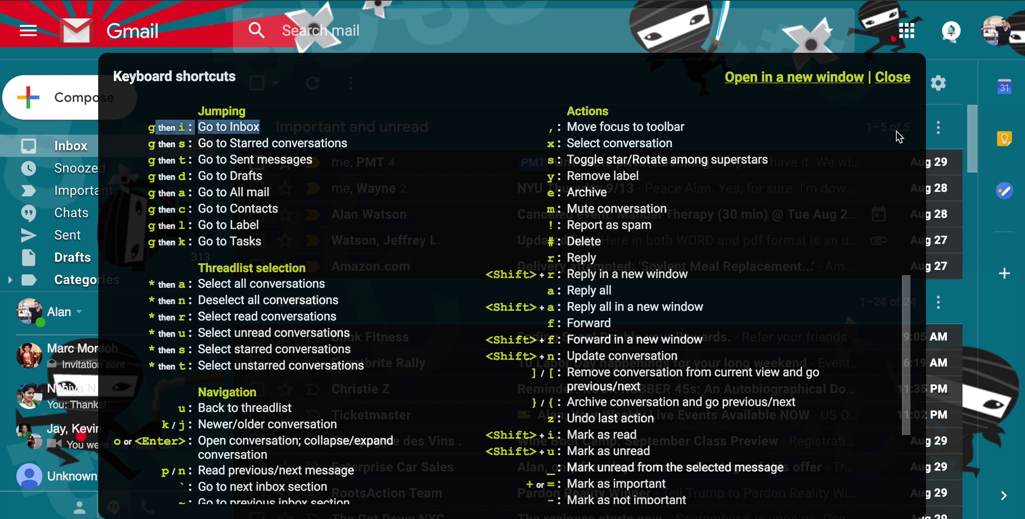
click(905, 84)
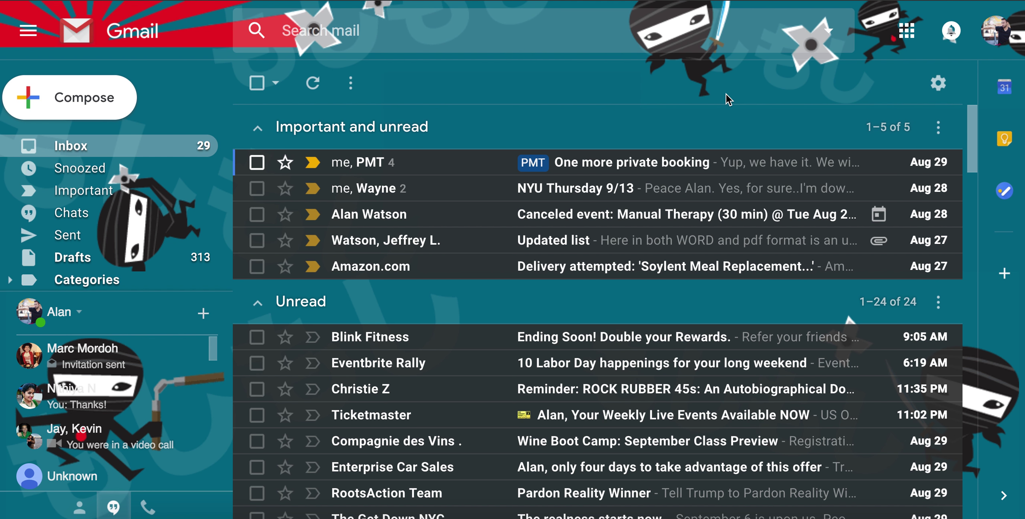
- Send the suggested contact a message with subject 'test' and body 'Hello world', then undo the send
text(c)
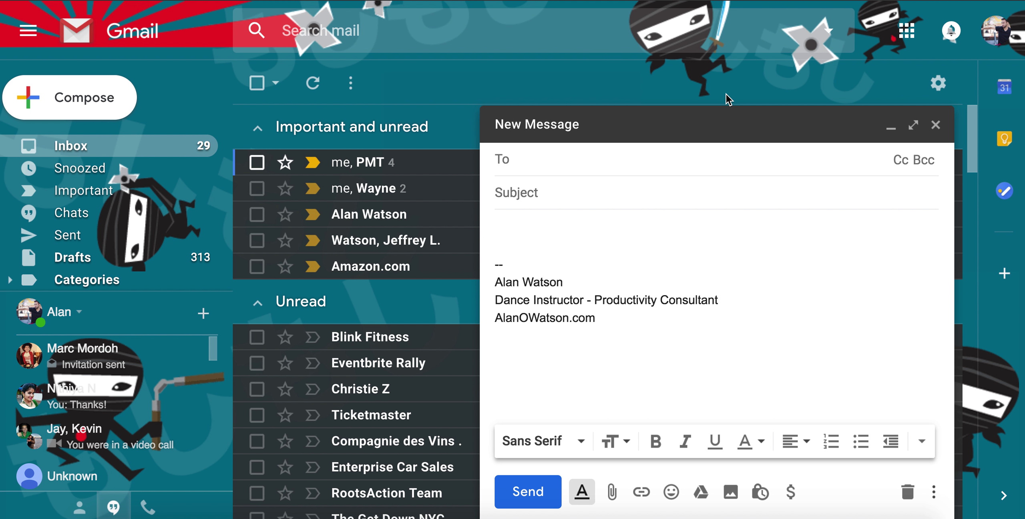
text(aow)
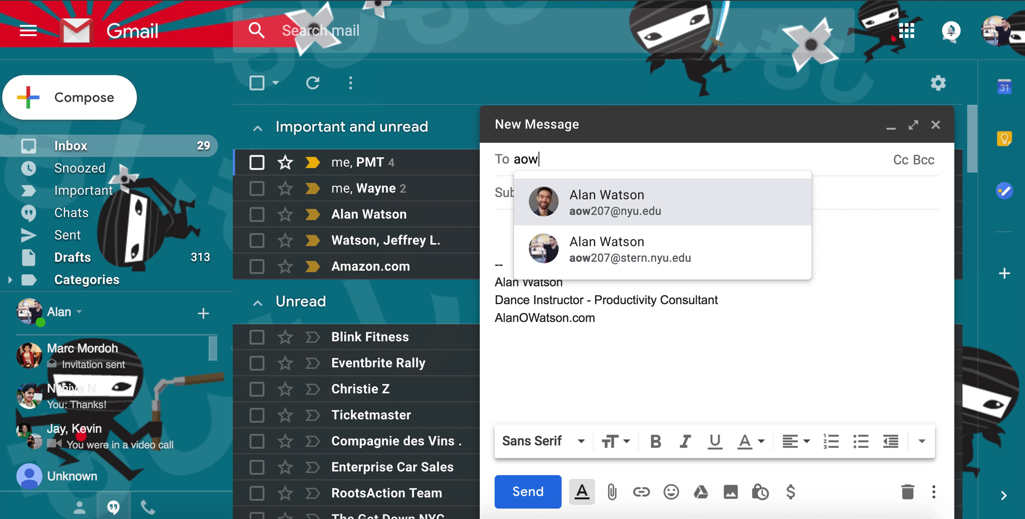
key(Return)
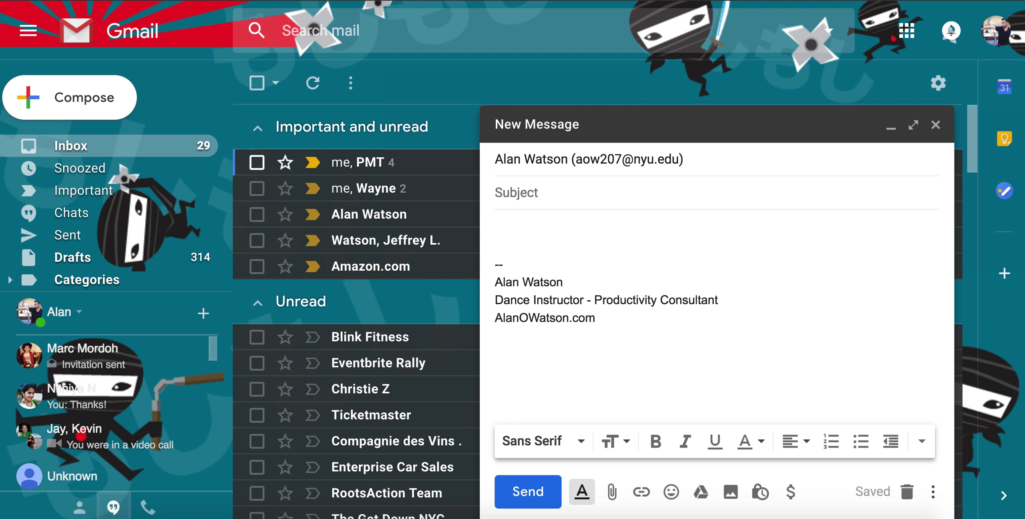
text(test)
key(Tab)
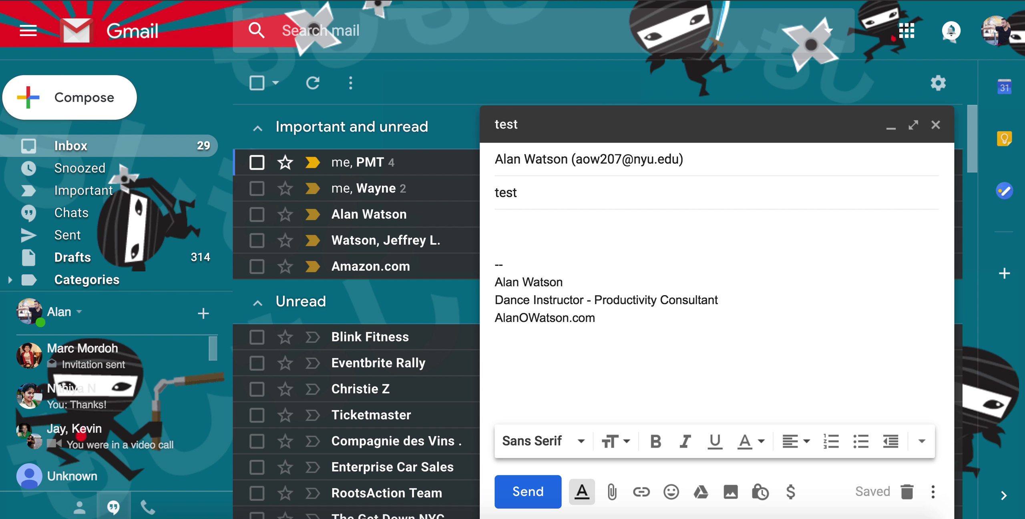
text(Hello world)
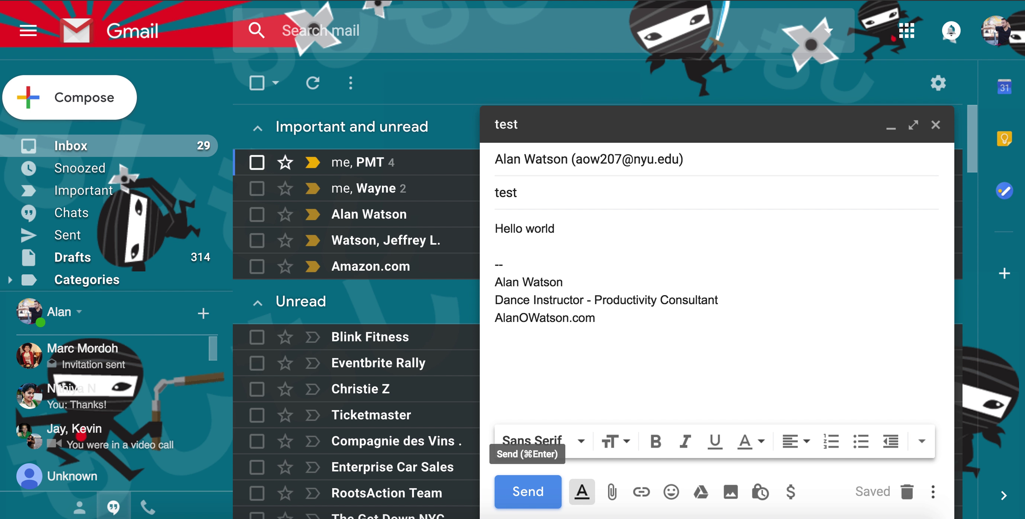
click(527, 491)
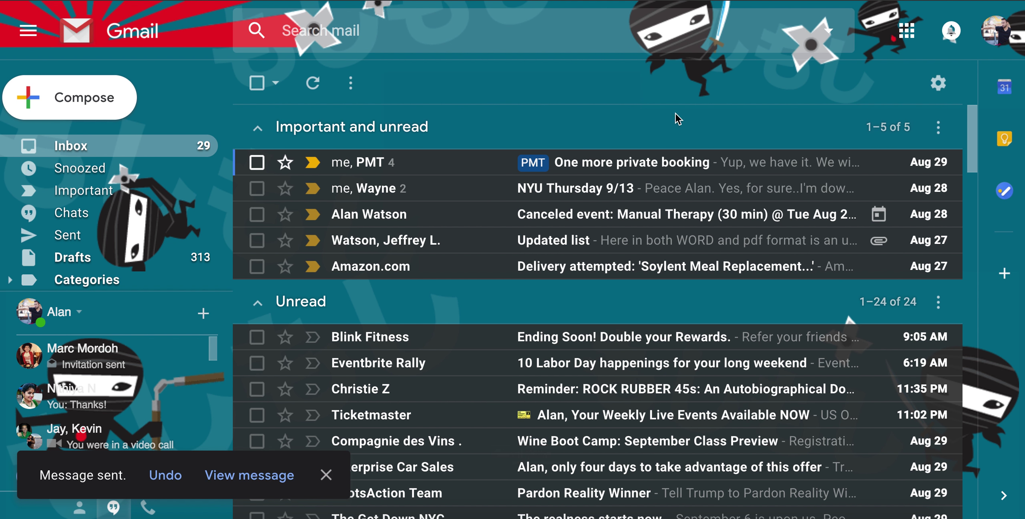
click(165, 483)
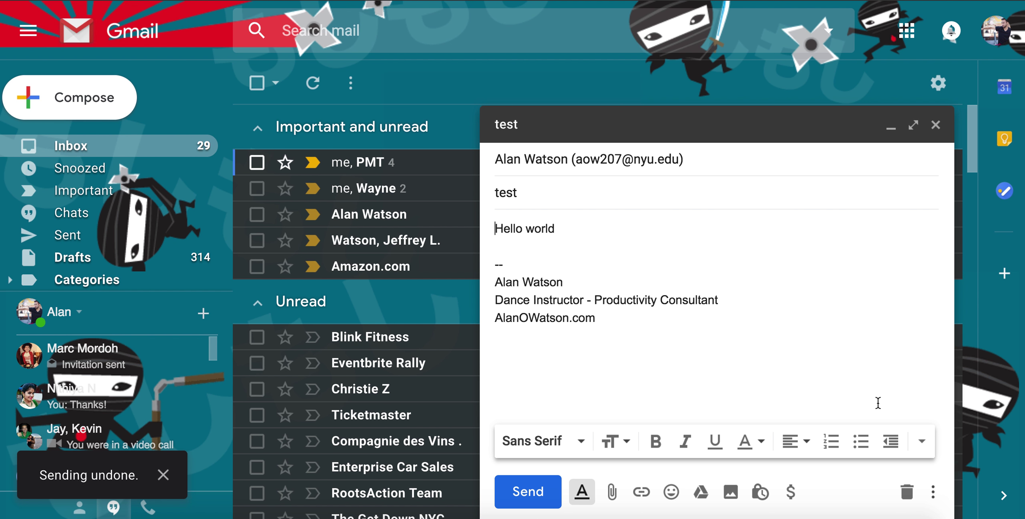
- Discard the reopened draft and move down to the first Unread conversation with j/k
click(906, 492)
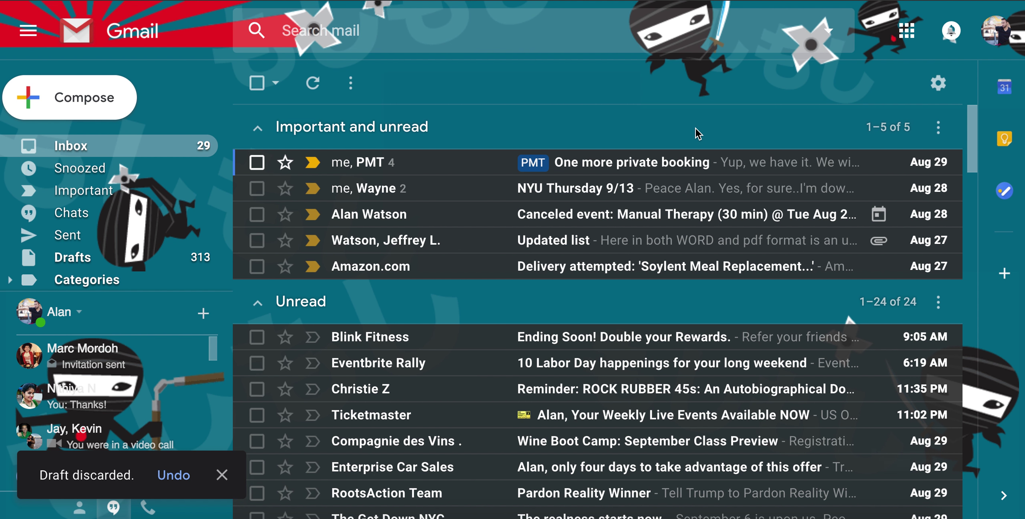
key(j)
key(j)
key(j)
key(j)
key(j)
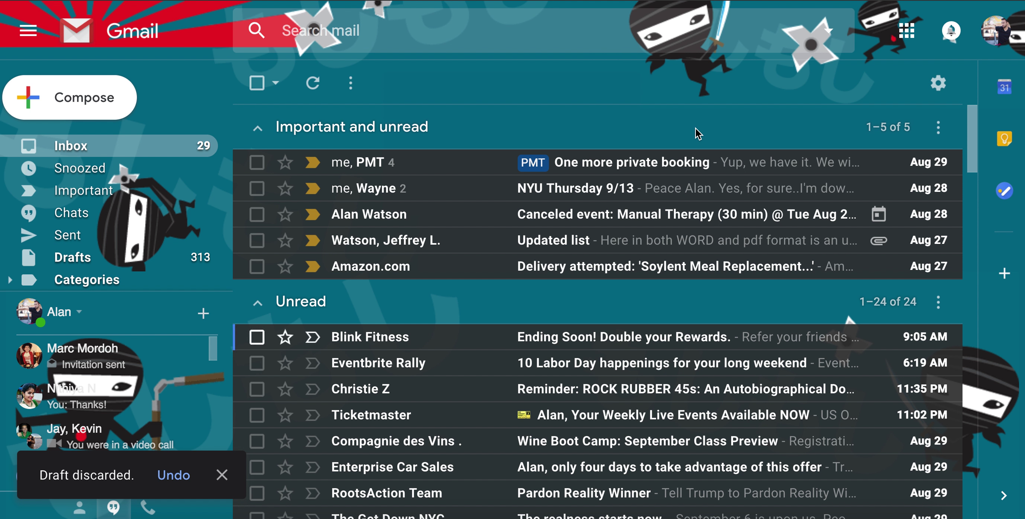
key(j)
key(j)
key(k)
key(k)
key(k)
key(j)
key(j)
key(j)
key(k)
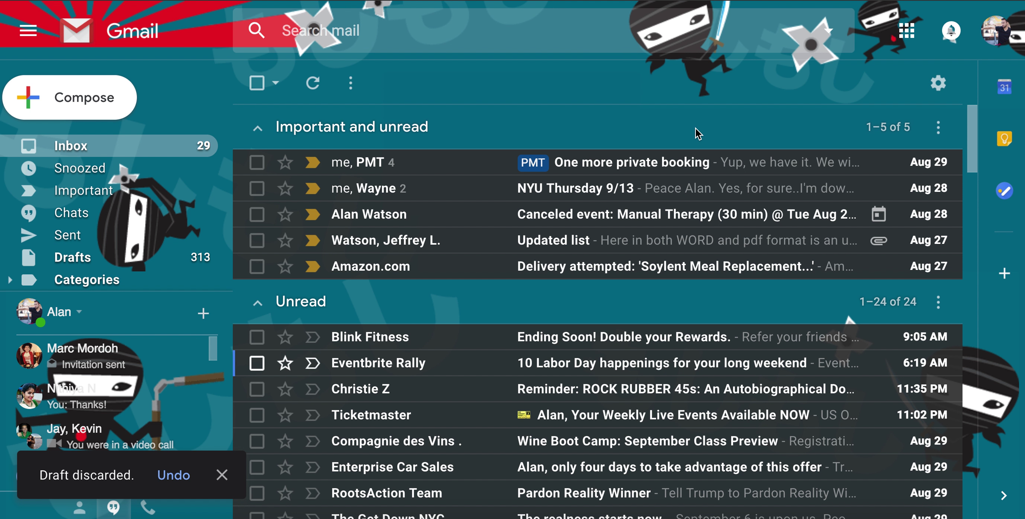
key(k)
key(j)
key(j)
- Select six Unread conversations, including Ticketmaster and The Get Down NYC, and mark them read
key(j)
key(j)
key(k)
key(k)
key(x)
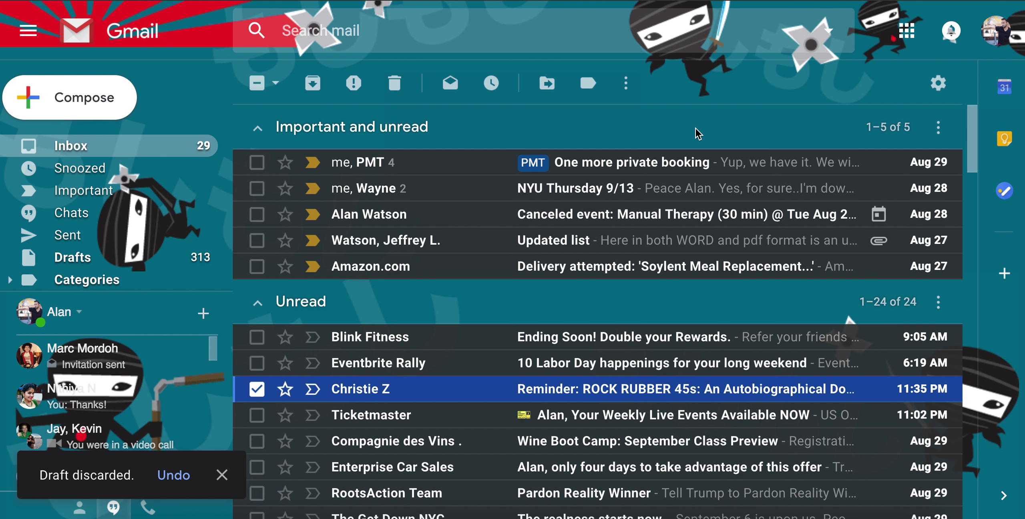
key(j)
key(x)
key(k)
key(k)
key(j)
key(j)
key(j)
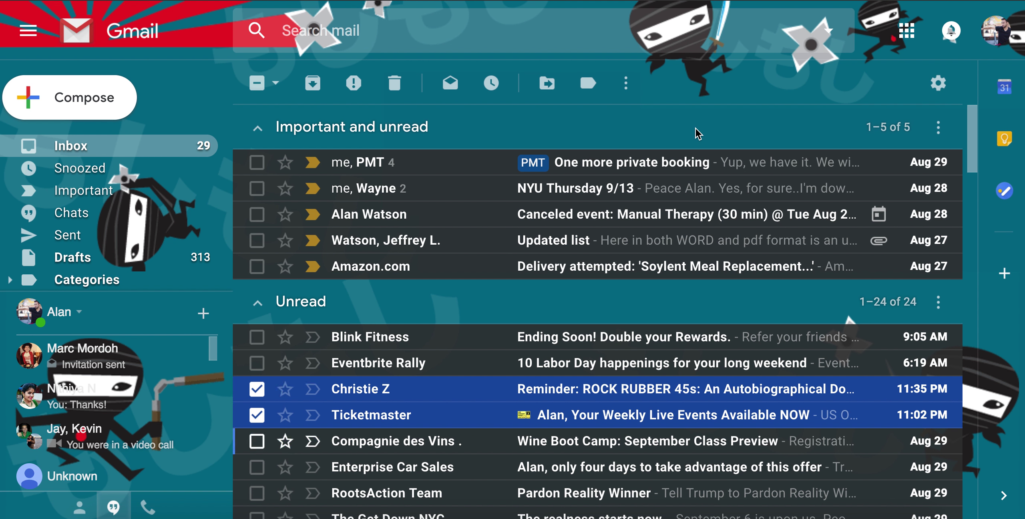
key(x)
key(j)
key(x)
key(j)
key(x)
key(j)
key(x)
key(shift+i)
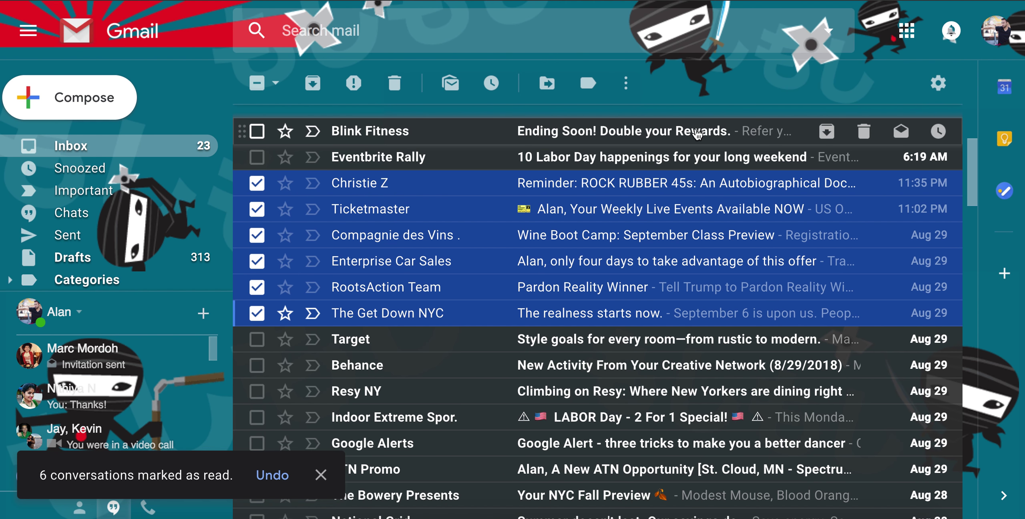
key(e)
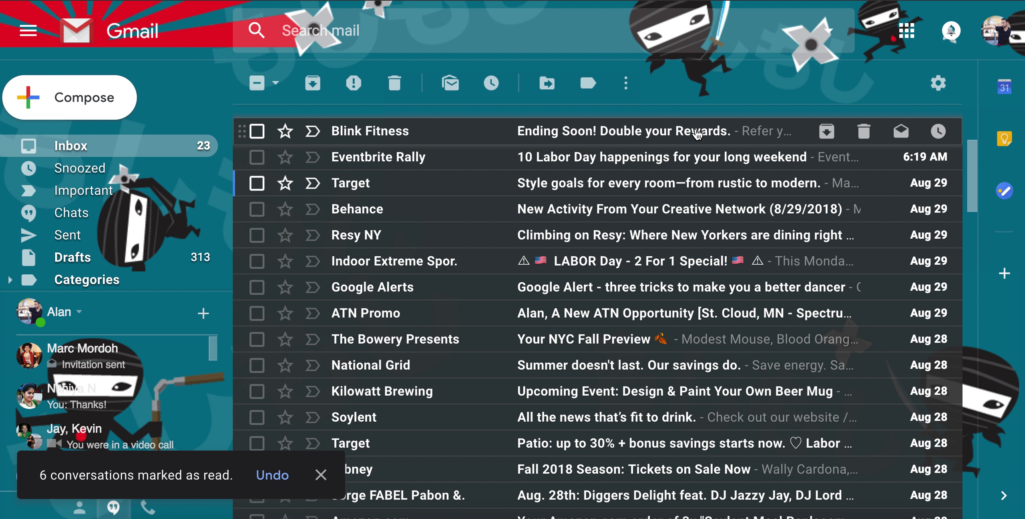
key(k)
key(k)
key(k)
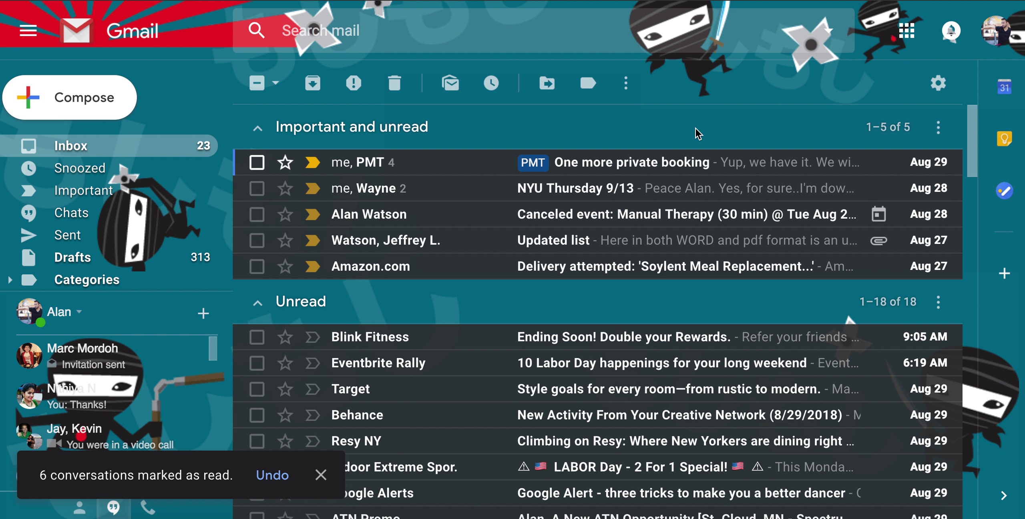
key(j)
key(j)
key(j)
key(j)
key(j)
key(j)
key(j)
key(j)
key(j)
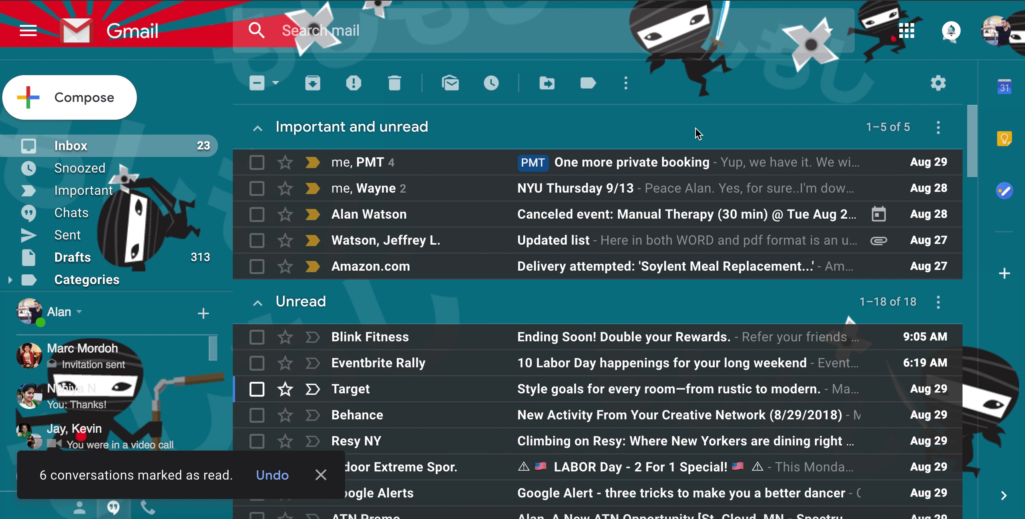
key(j)
key(j)
key(j)
key(j)
key(j)
key(j)
key(j)
key(j)
key(j)
key(j)
key(j)
key(j)
key(j)
key(j)
key(j)
key(j)
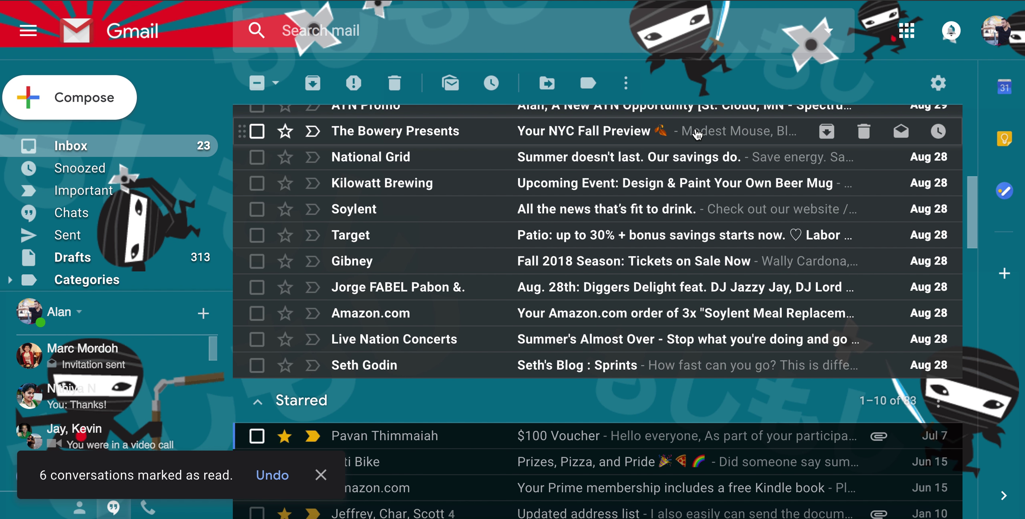
key(j)
key(j)
key(j)
key(j)
key(j)
key(j)
key(j)
key(j)
key(j)
key(j)
key(j)
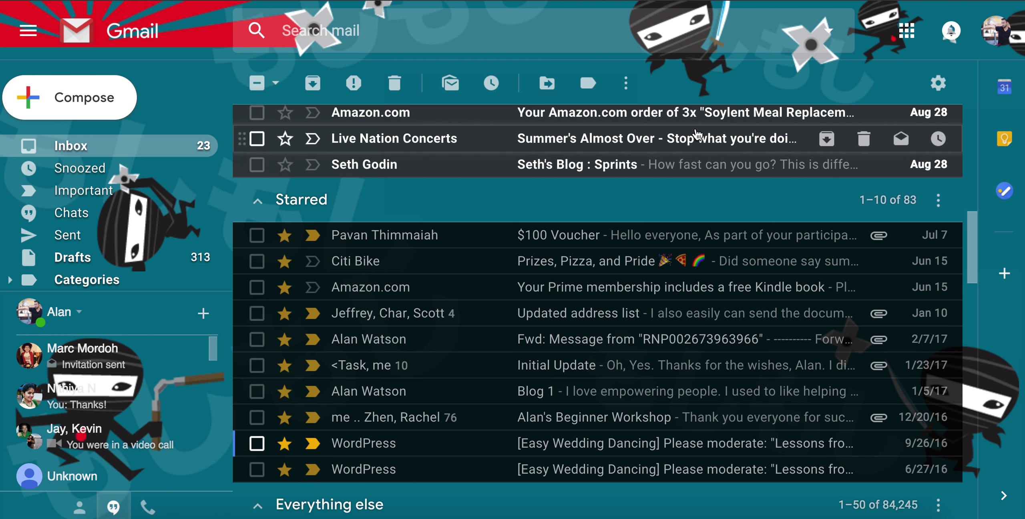
key(j)
key(j)
key(j)
key(j)
key(j)
key(j)
key(j)
key(j)
key(j)
key(j)
key(j)
key(j)
key(j)
key(j)
key(j)
key(j)
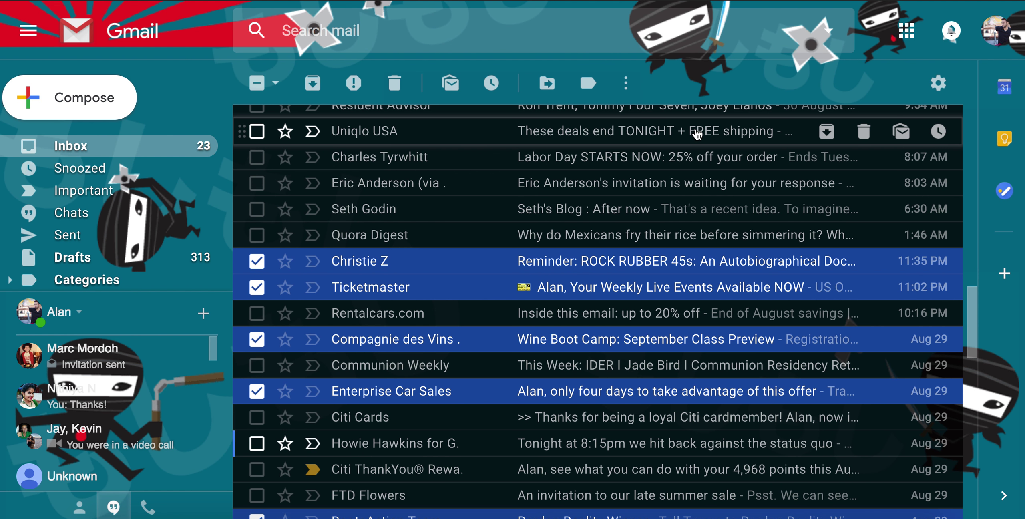
key(j)
key(j)
key(j)
key(j)
key(j)
key(j)
key(j)
key(j)
key(j)
key(j)
key(j)
key(j)
key(j)
key(j)
key(j)
key(j)
key(j)
key(j)
key(j)
key(j)
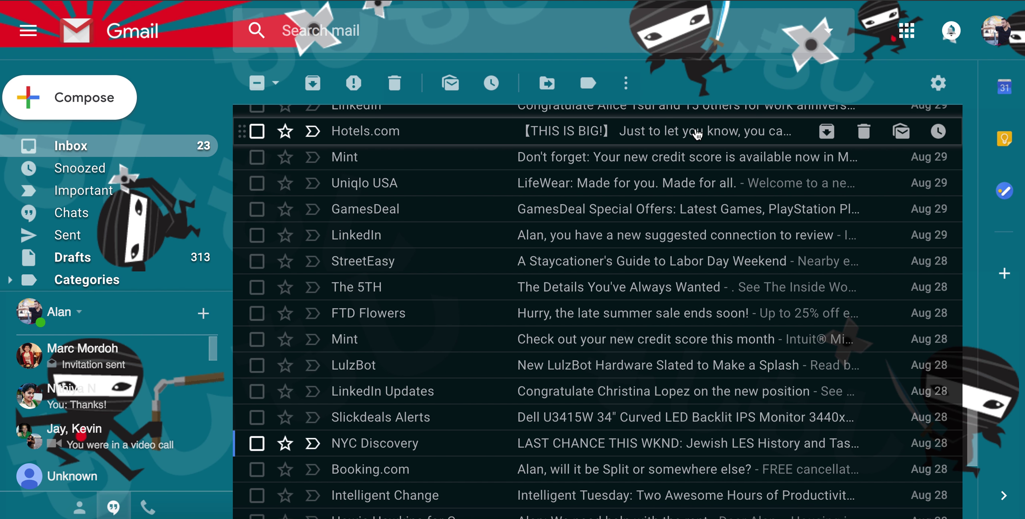
key(j)
key(j)
key(j)
key(j)
key(j)
key(j)
key(k)
key(k)
key(k)
key(k)
key(k)
key(k)
key(k)
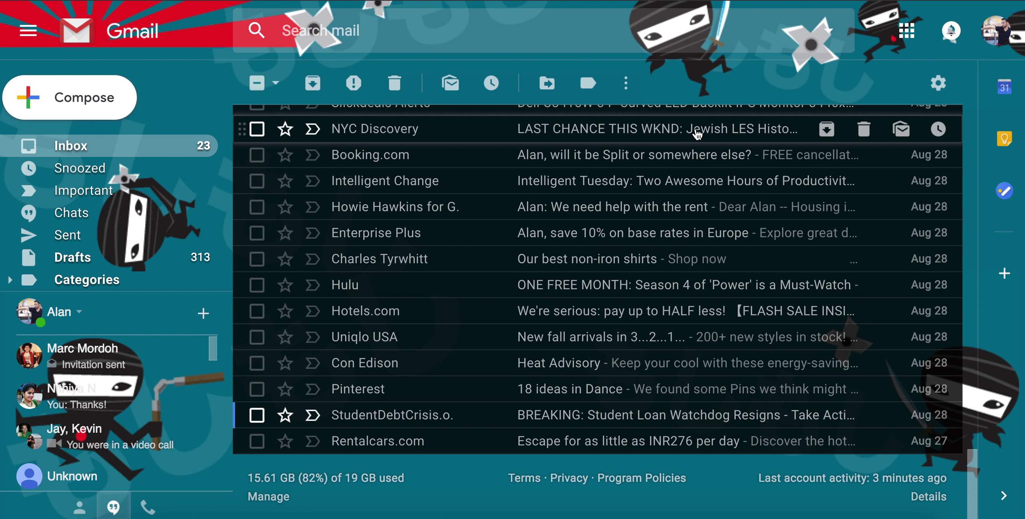
key(k)
key(k)
key(k)
key(k)
key(k)
key(k)
key(k)
key(k)
key(k)
key(k)
key(k)
key(k)
key(k)
key(k)
key(k)
key(k)
key(k)
key(k)
key(k)
key(k)
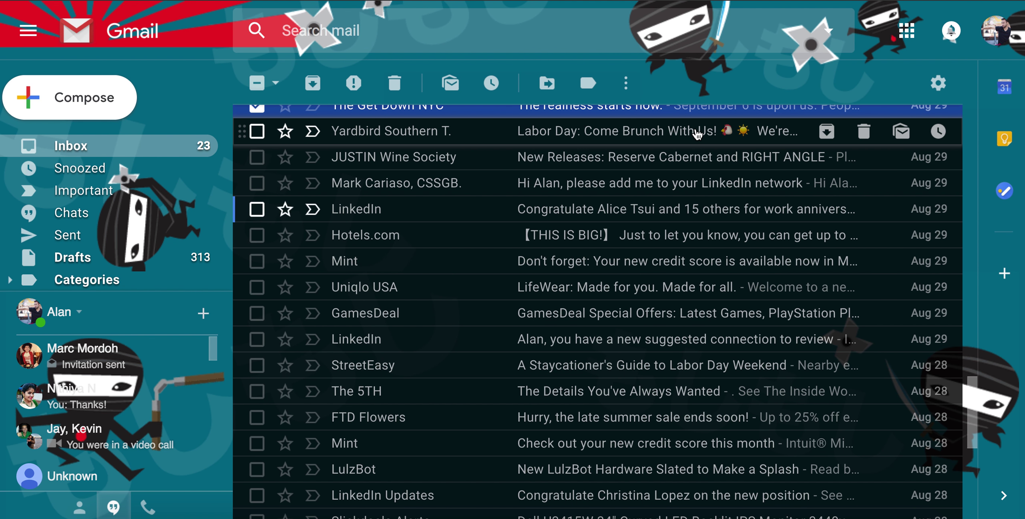
key(k)
key(k)
key(k)
key(k)
key(k)
key(k)
key(k)
key(k)
key(k)
key(k)
key(k)
key(k)
key(k)
key(k)
key(k)
key(k)
key(k)
key(k)
key(k)
key(k)
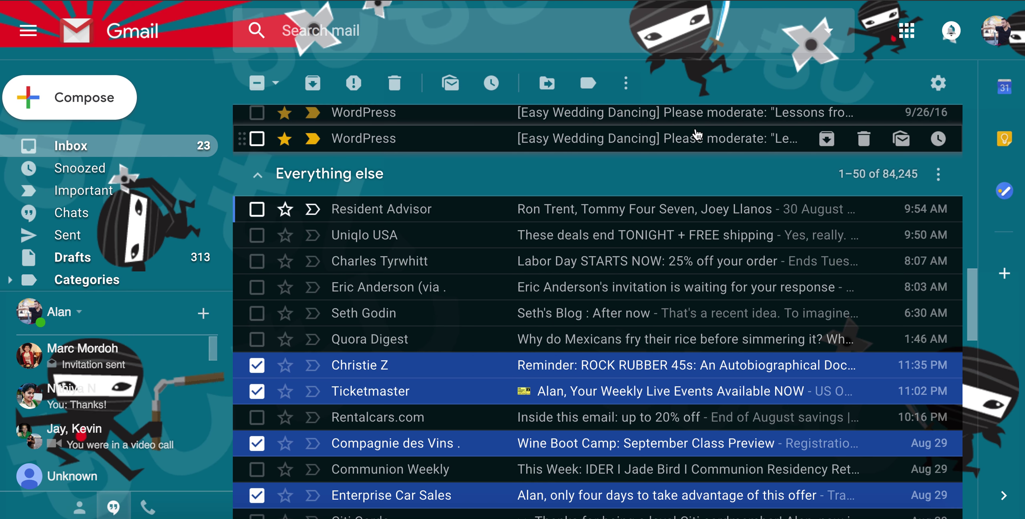
key(k)
key(k)
key(k)
key(k)
key(k)
key(k)
key(k)
key(k)
key(k)
key(k)
key(k)
key(k)
key(k)
key(k)
key(k)
key(k)
key(k)
key(k)
key(k)
key(k)
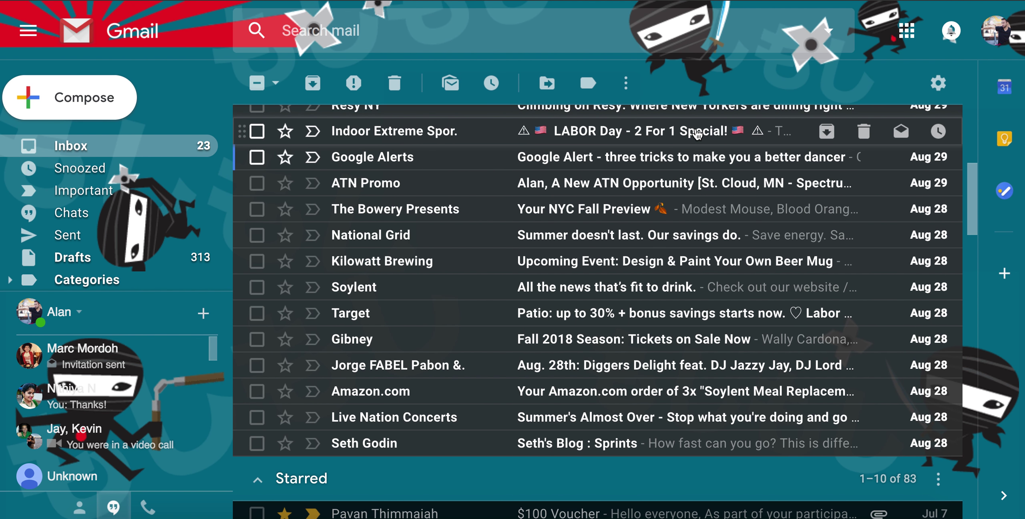
key(k)
key(k)
key(k)
key(k)
key(k)
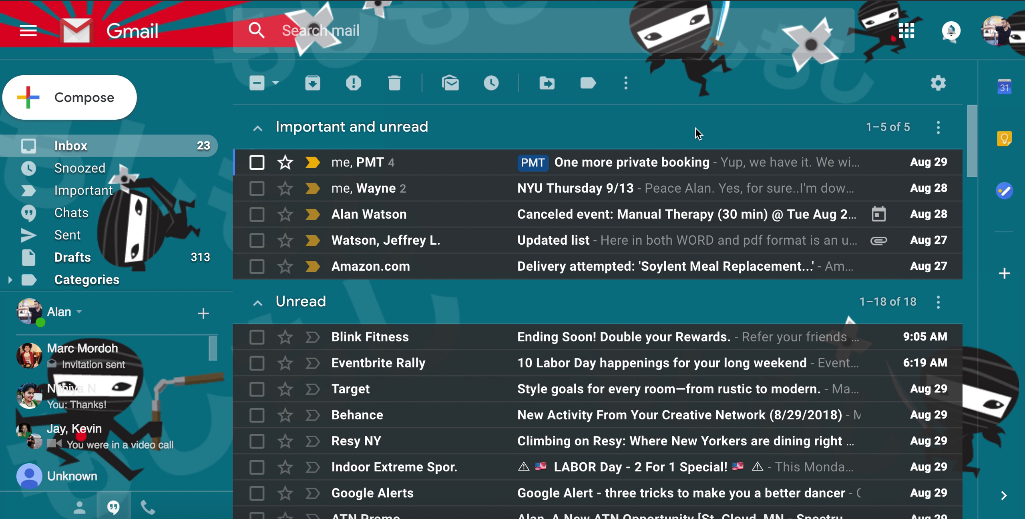